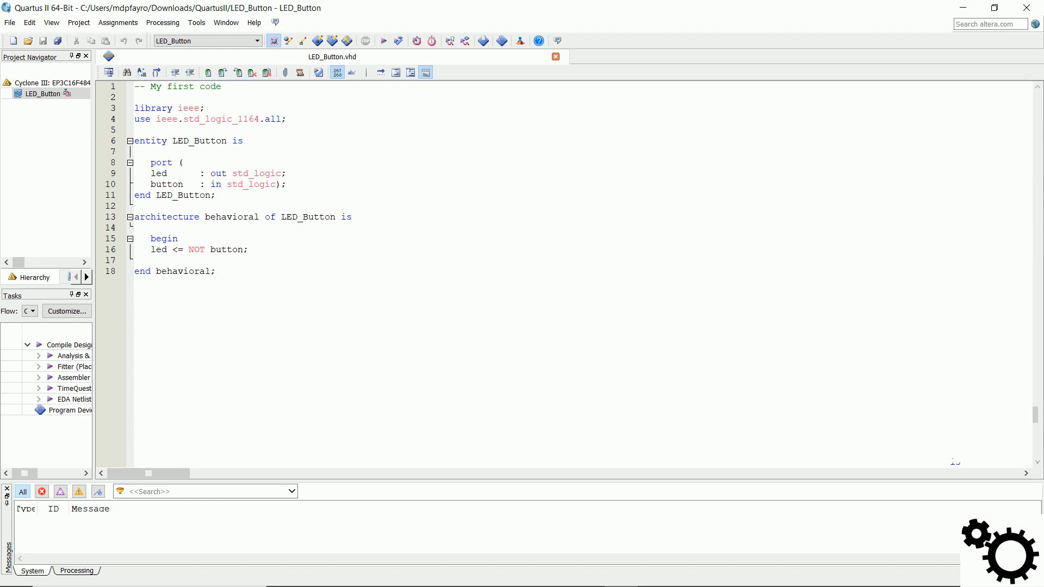
left_click_drag(279, 289, 124, 73)
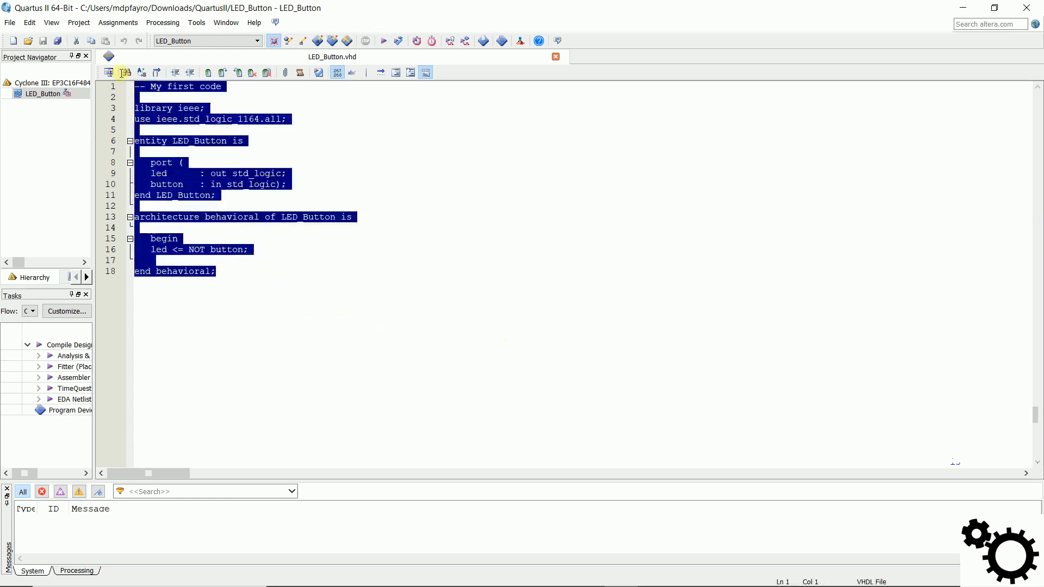
left_click(285, 297)
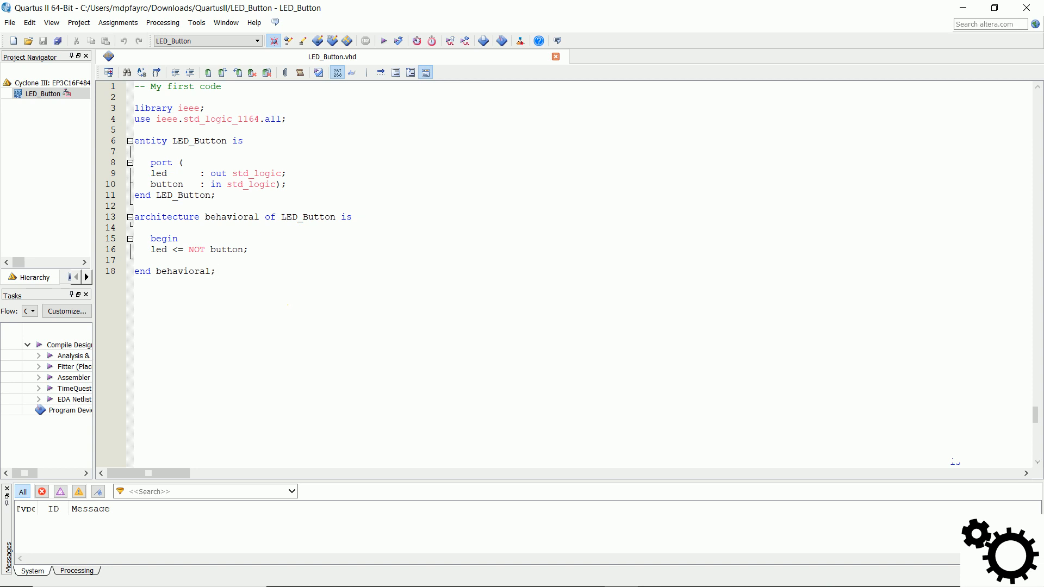
Launch ModelSim-Altera 10.1d (Quartus II 13.1) and dismiss its welcome information window
left_click(196, 566)
type("model")
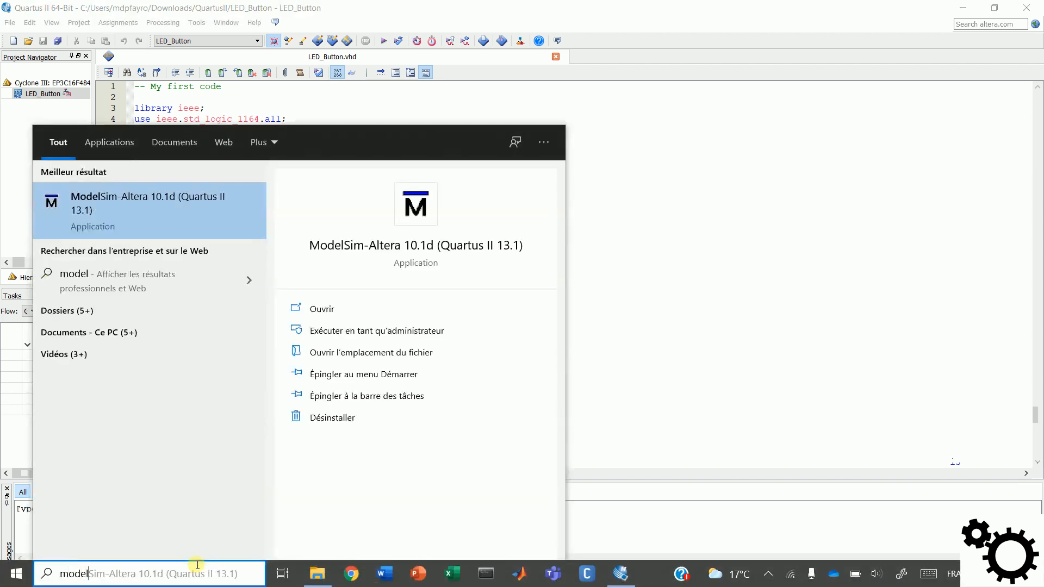
left_click(163, 215)
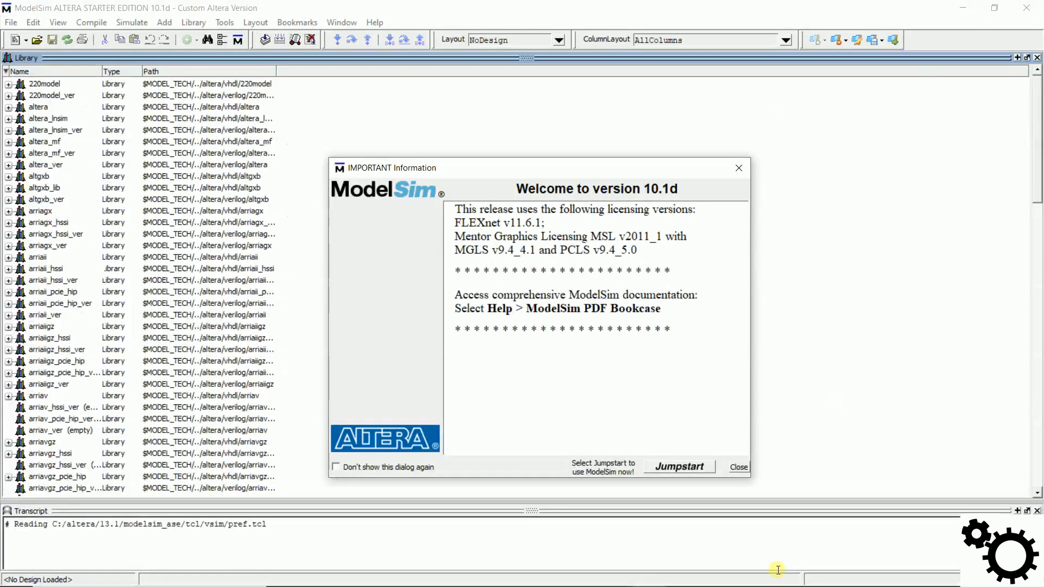
left_click(744, 469)
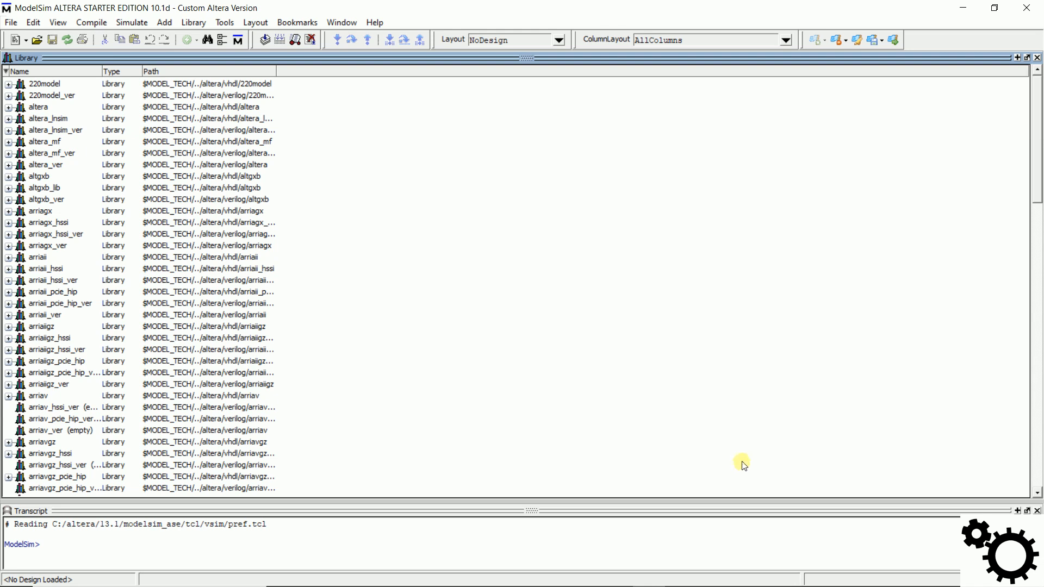
Change the working directory to the QuartusII folder inside Téléchargements
left_click(14, 27)
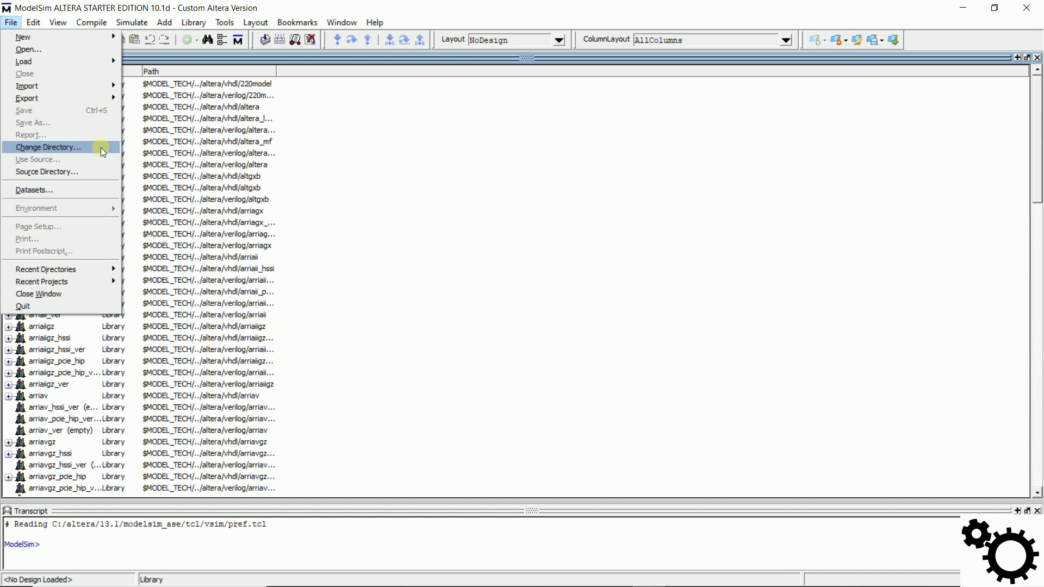
left_click(100, 148)
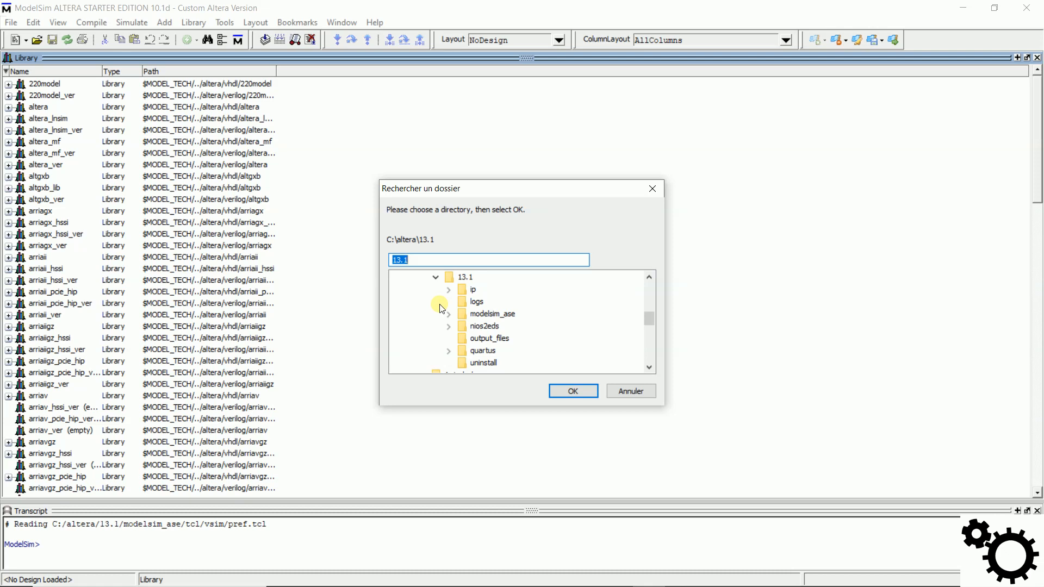
left_click_drag(648, 317, 650, 291)
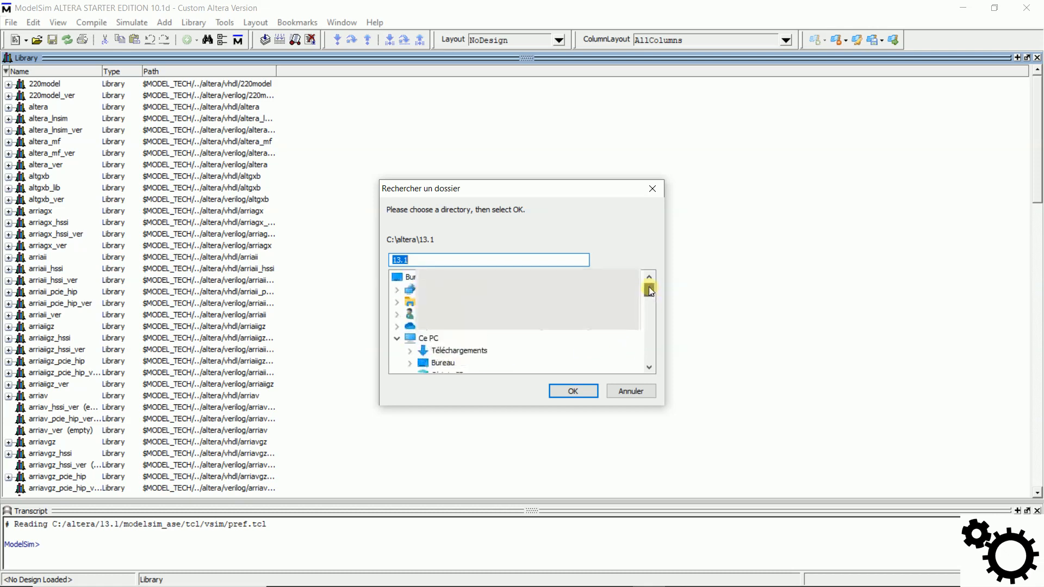
left_click(441, 352)
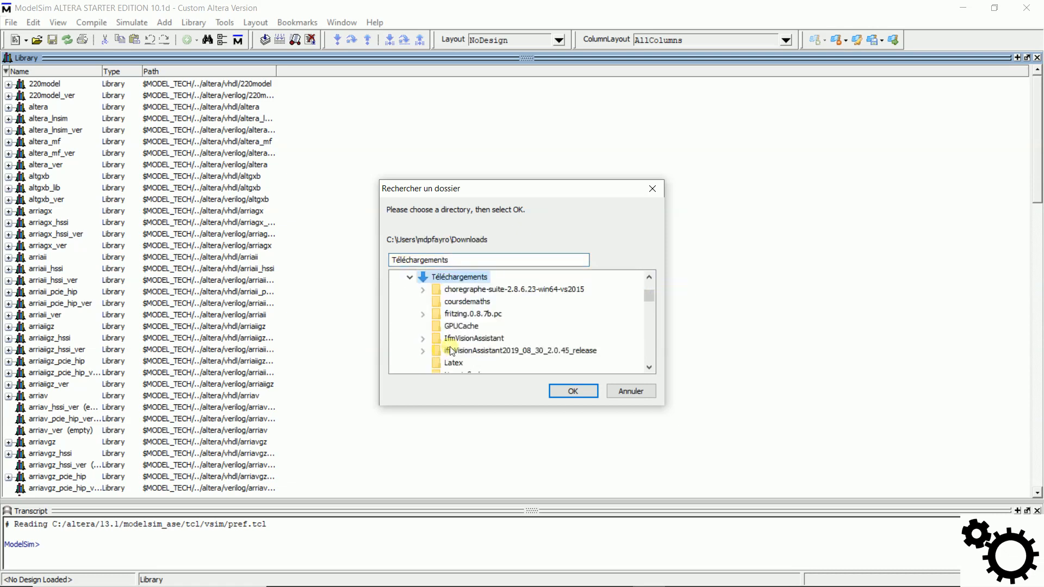
scroll(452, 351, "down", 2)
left_click(463, 318)
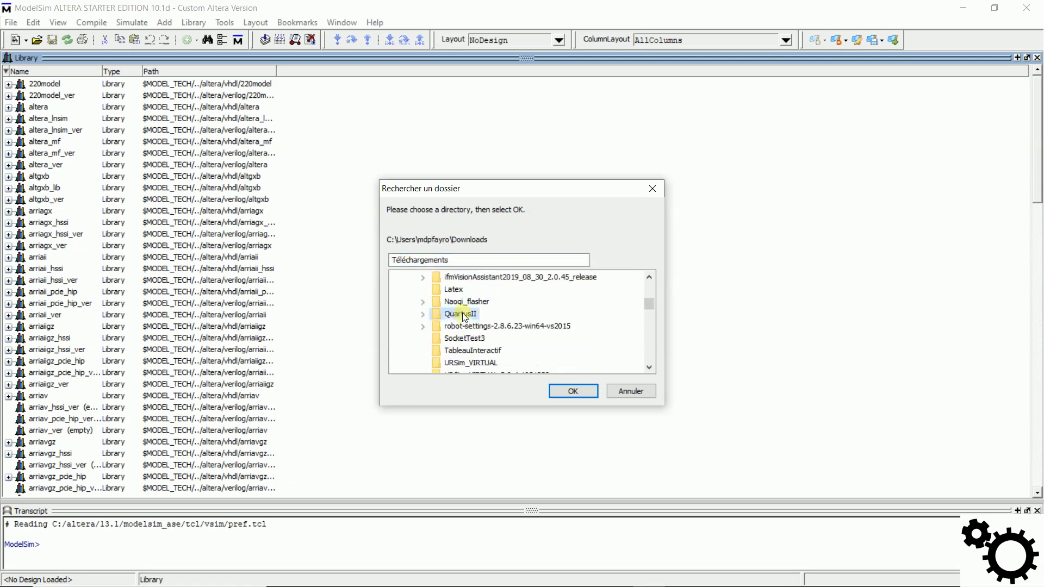
left_click(591, 391)
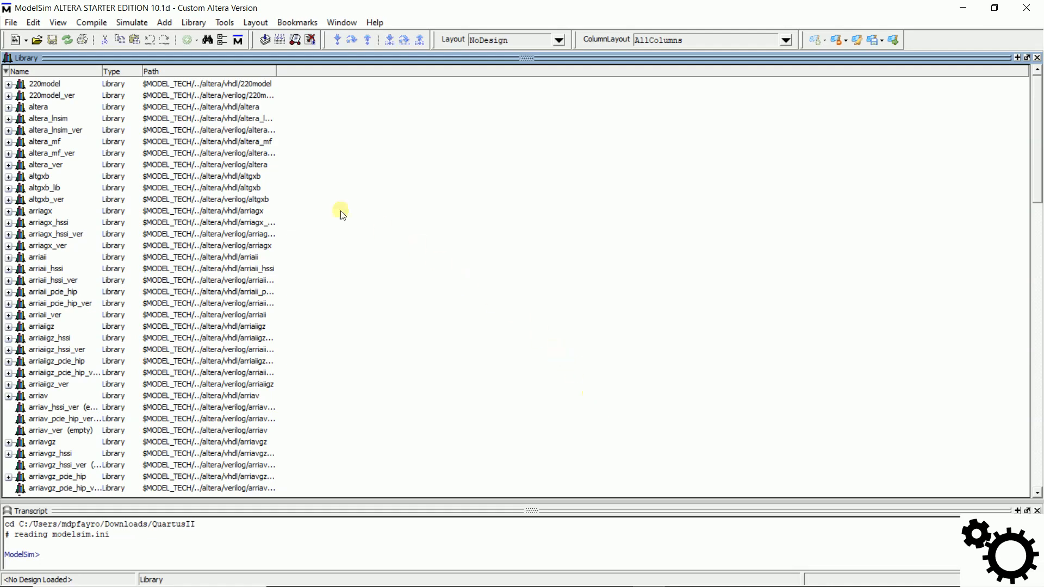
Create a new library named work with a logical mapping to it, using work as the physical name
left_click(10, 25)
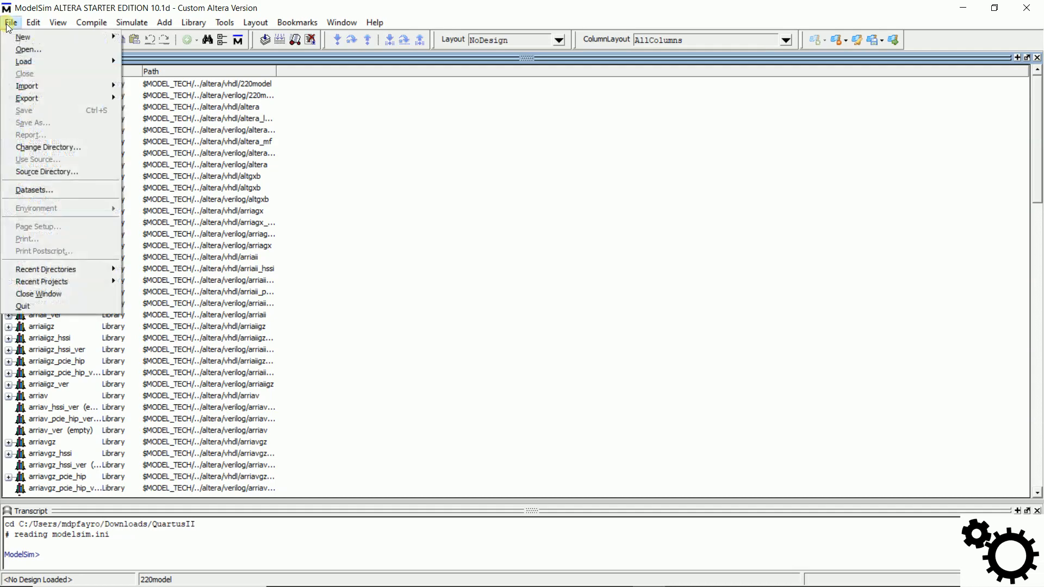
mouse_move(66, 40)
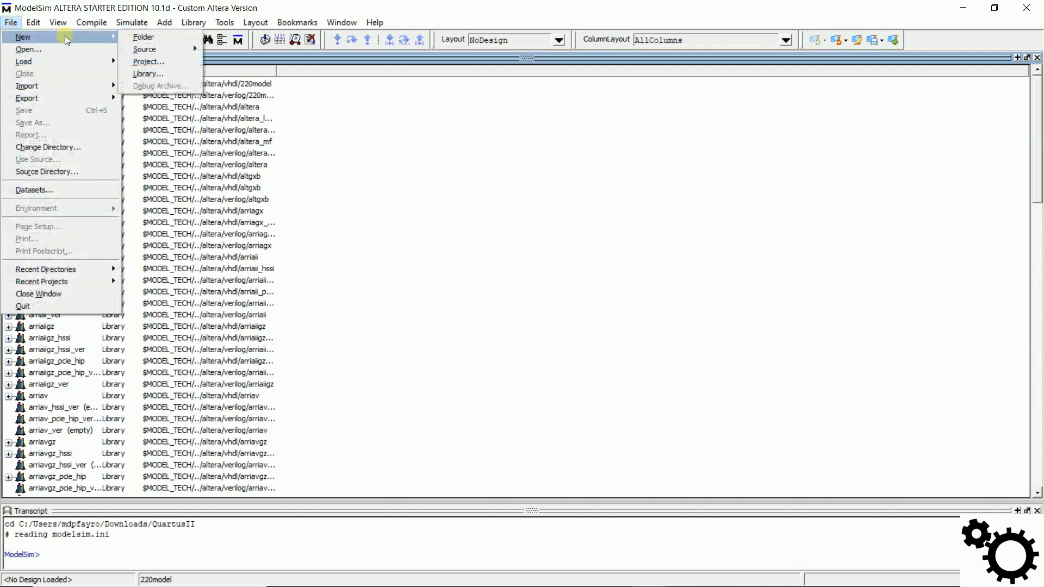
left_click(174, 72)
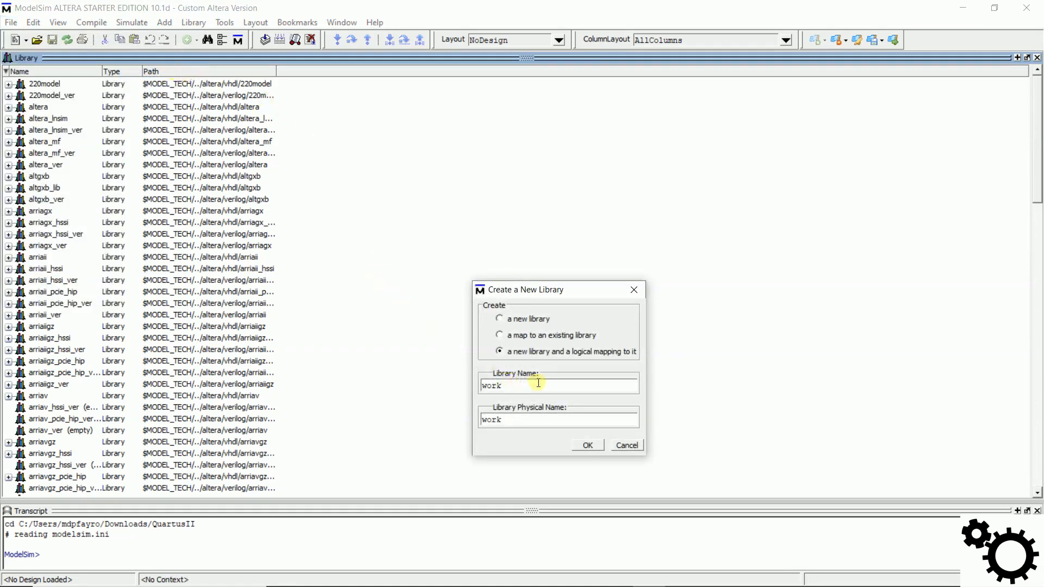
left_click(580, 443)
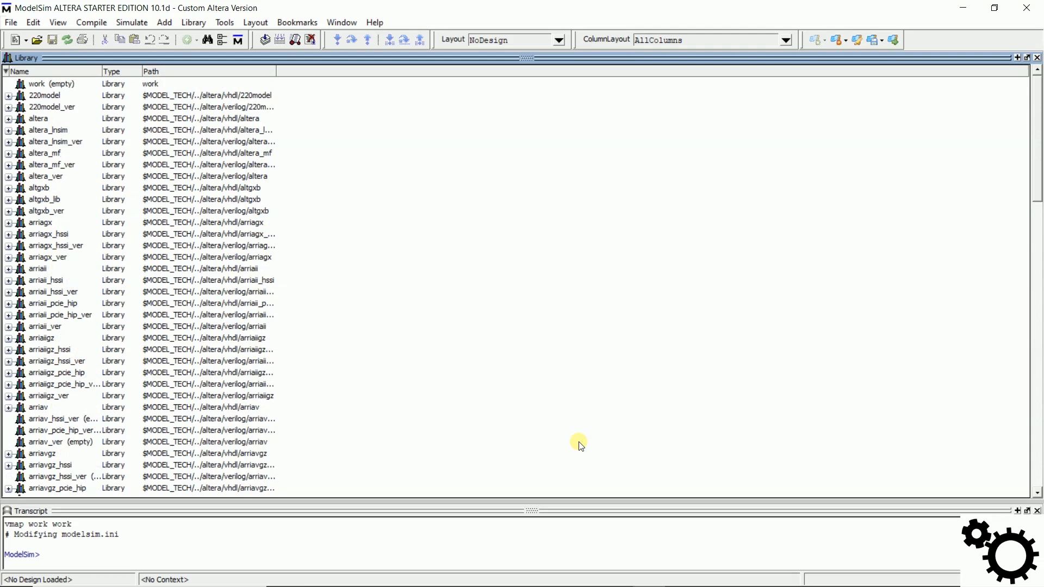
Compile the source file LED_Button.vhd into the work library and close the compile dialog
left_click(99, 26)
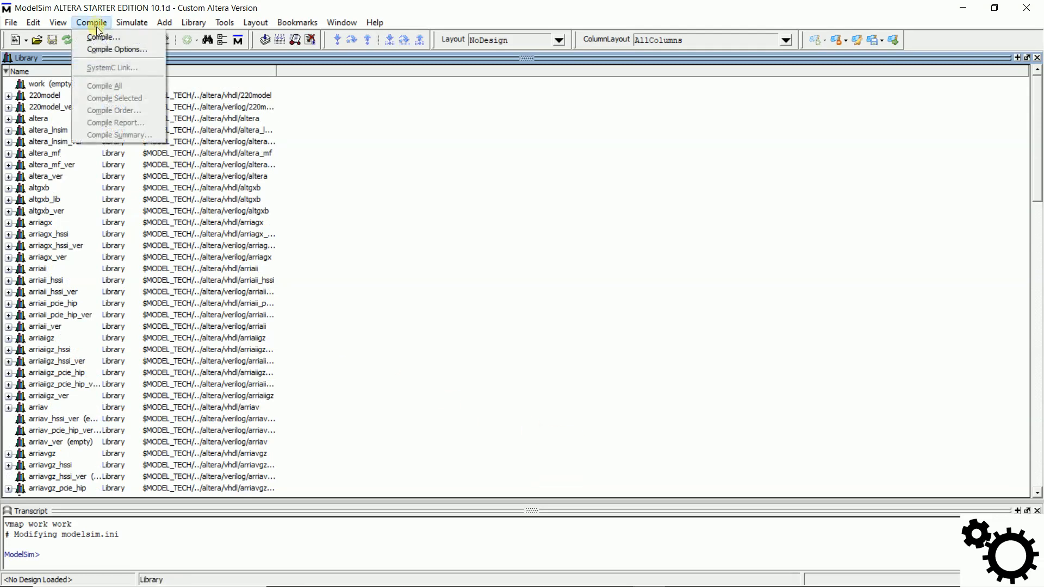
left_click(135, 42)
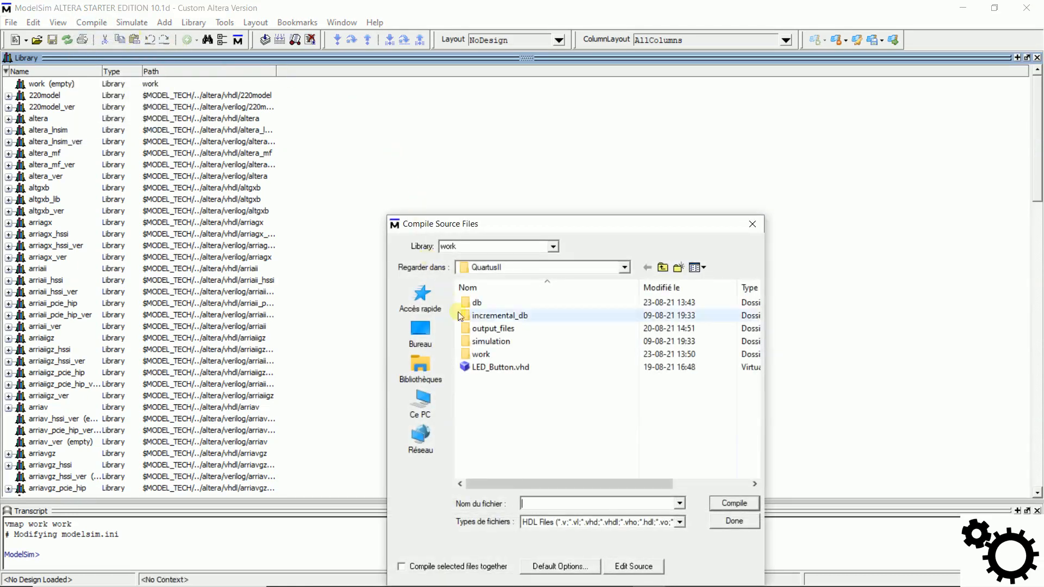
left_click(527, 368)
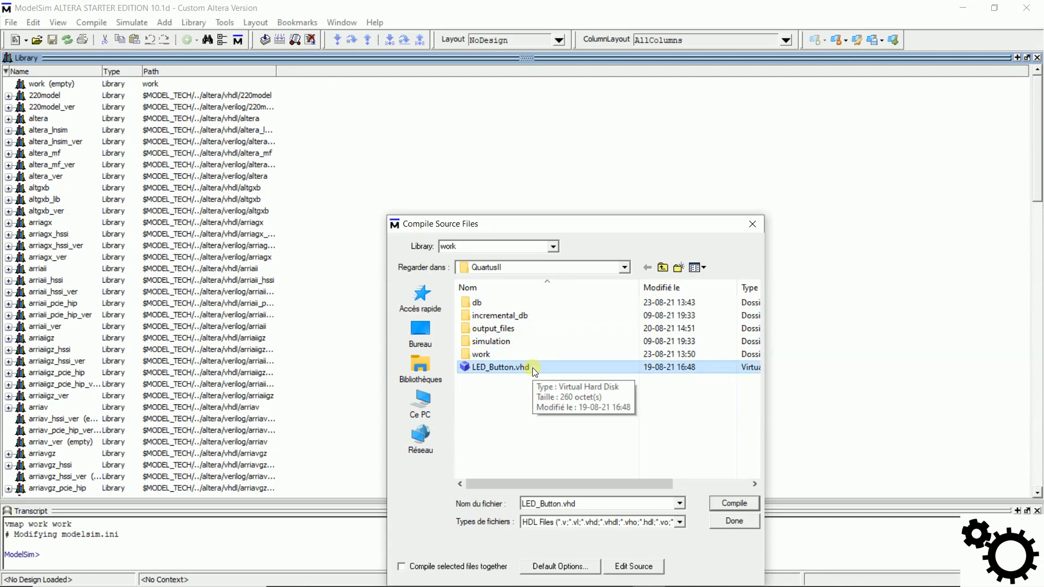
left_click(754, 503)
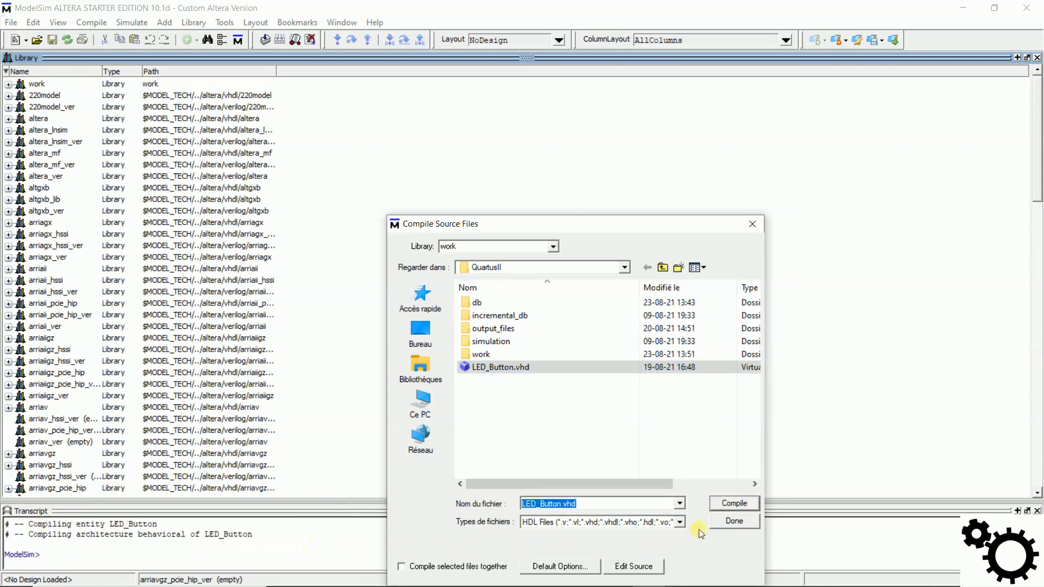
left_click(725, 522)
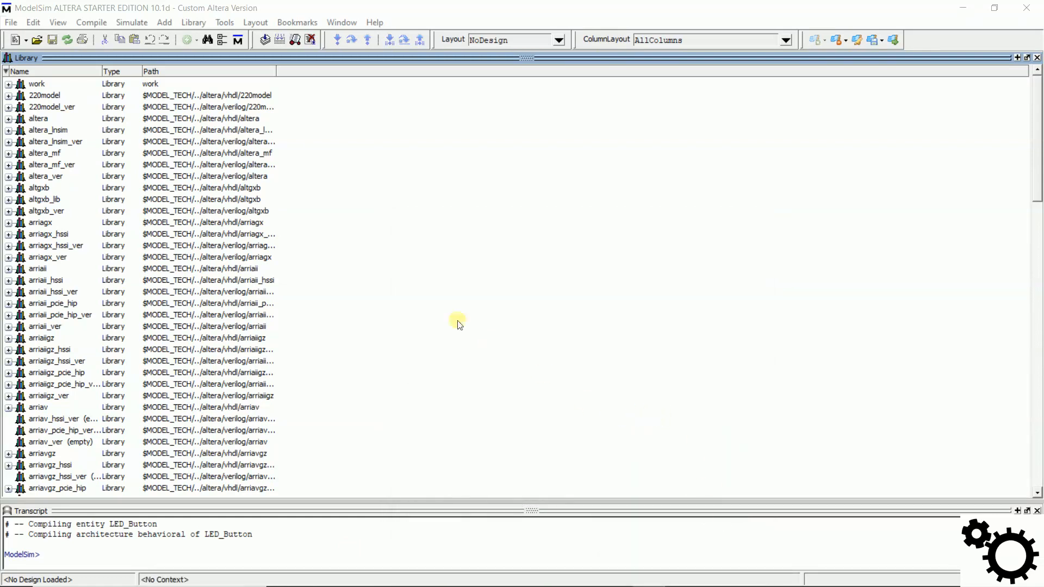
Start a simulation of the led_button entity from the work library with default resolution
left_click(130, 23)
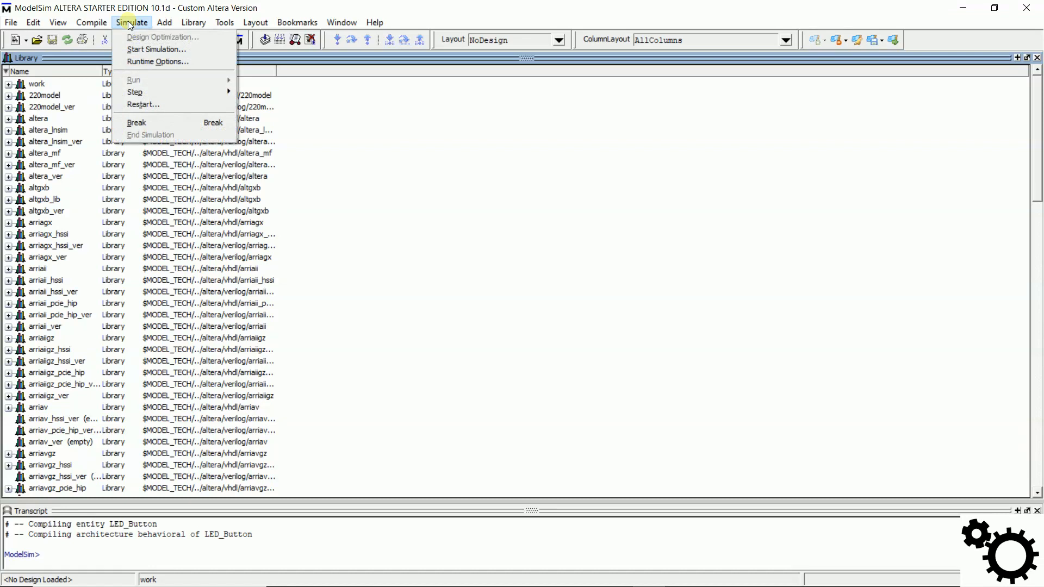
left_click(201, 51)
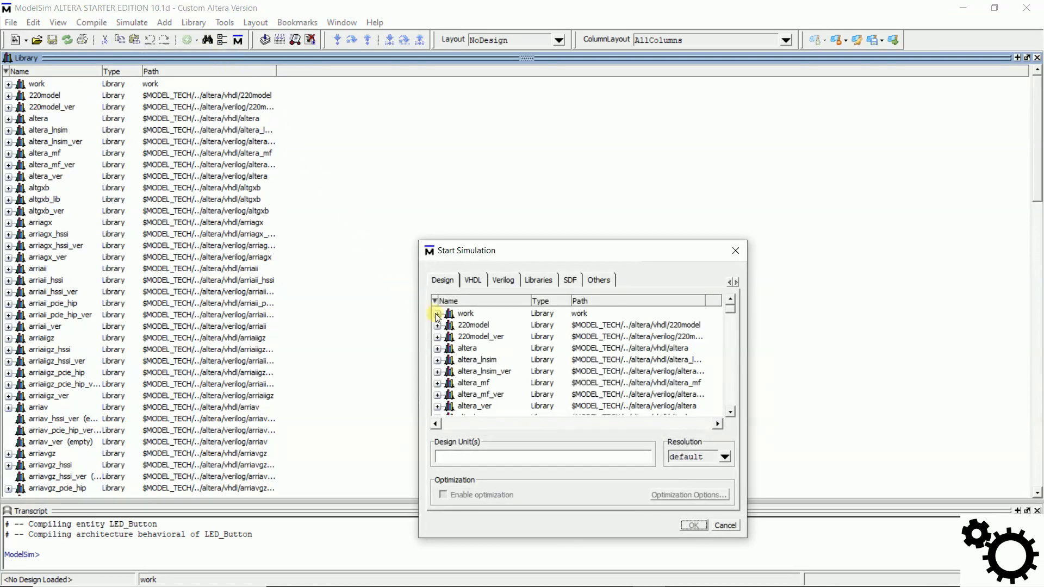
left_click(437, 314)
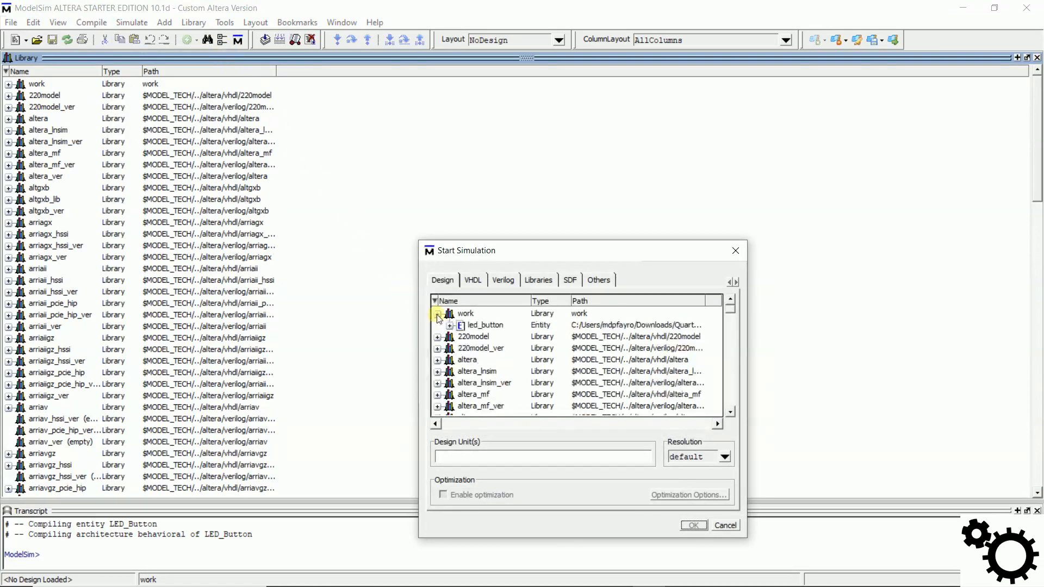
left_click(482, 325)
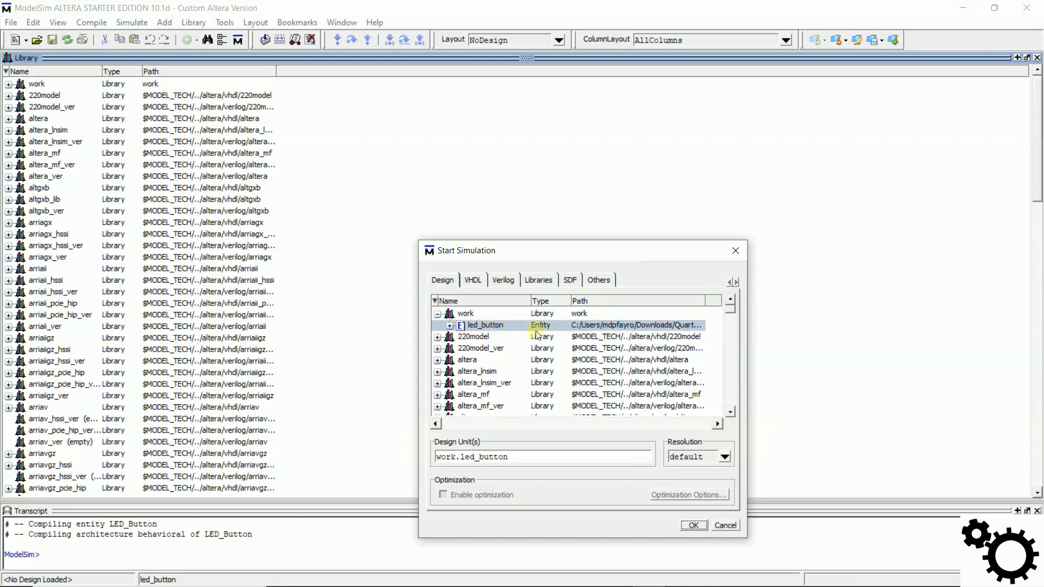
left_click(694, 525)
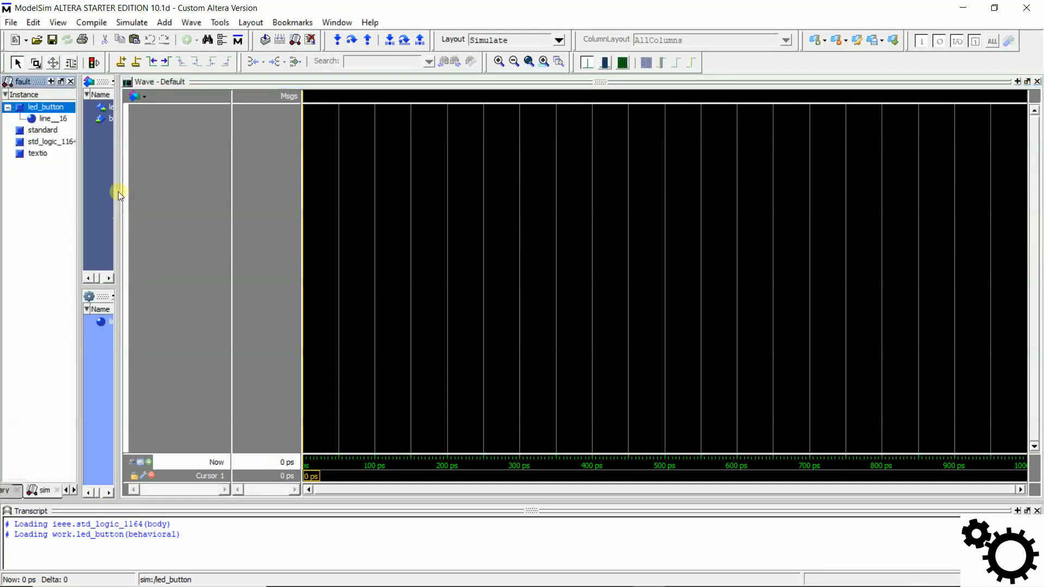
Widen the Objects pane and add the led and button signals to the waveform
left_click_drag(116, 191, 185, 190)
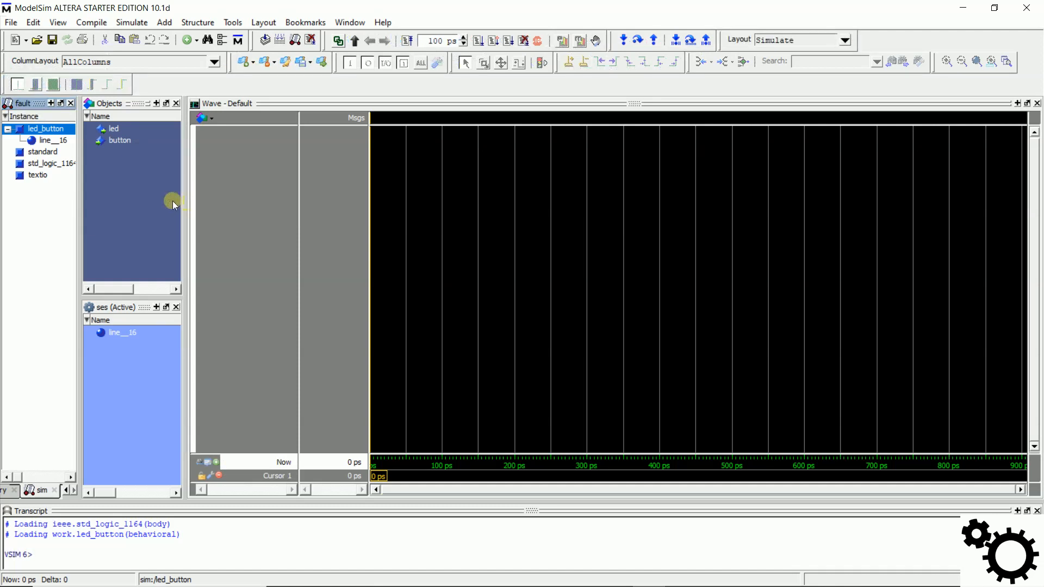
left_click(116, 130)
left_click_drag(113, 133, 226, 140)
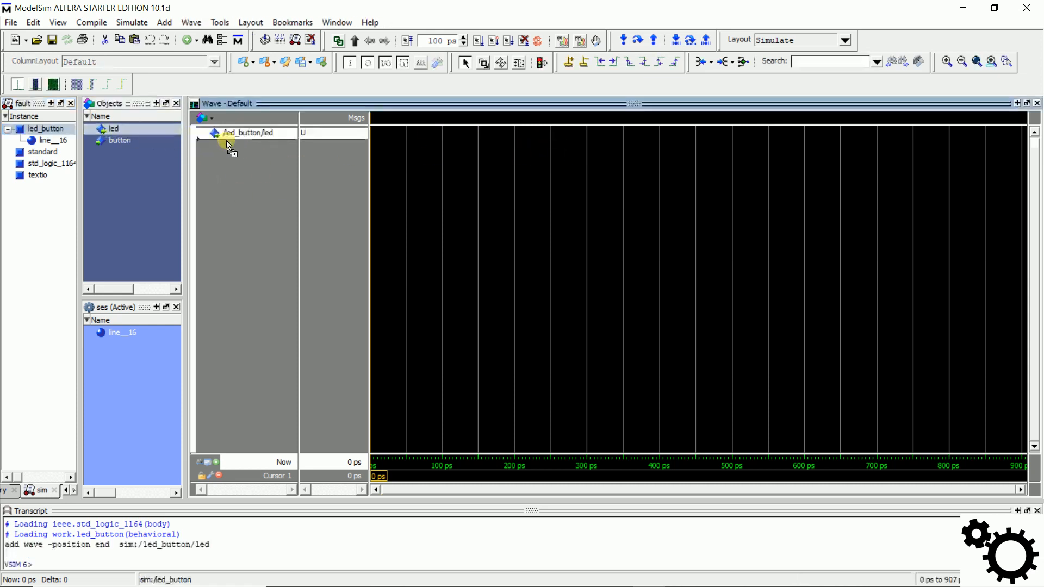
left_click_drag(122, 143, 245, 152)
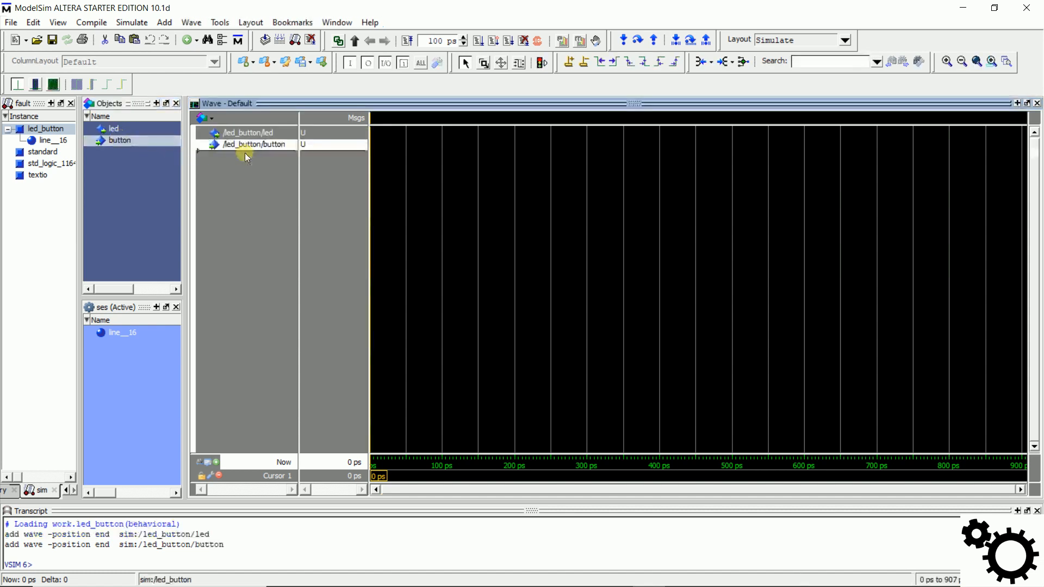
Add all signals of the led_button instance to the waveform and delete the resulting duplicate led and button entries
left_click(48, 134)
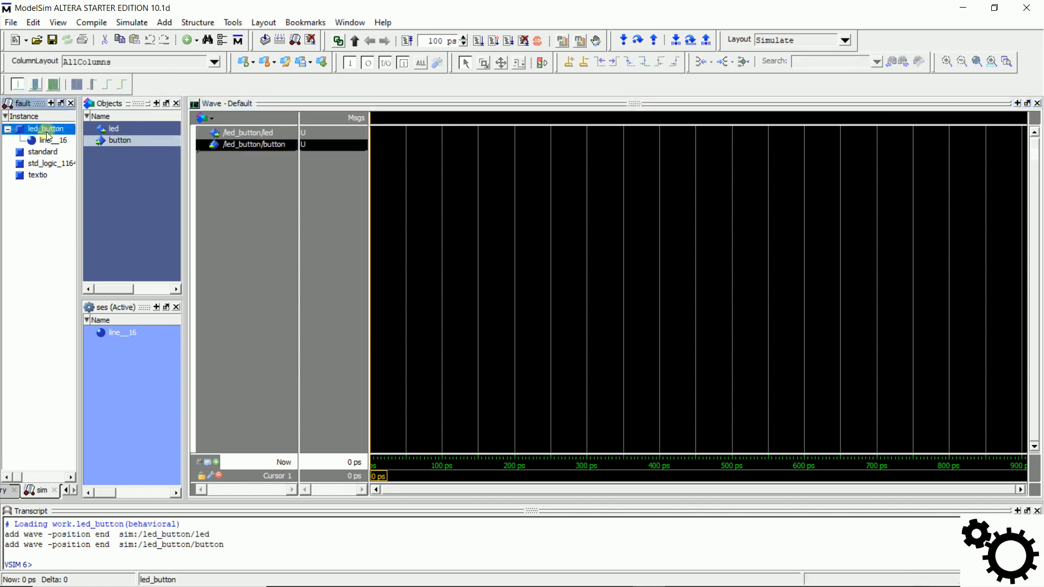
right_click(38, 127)
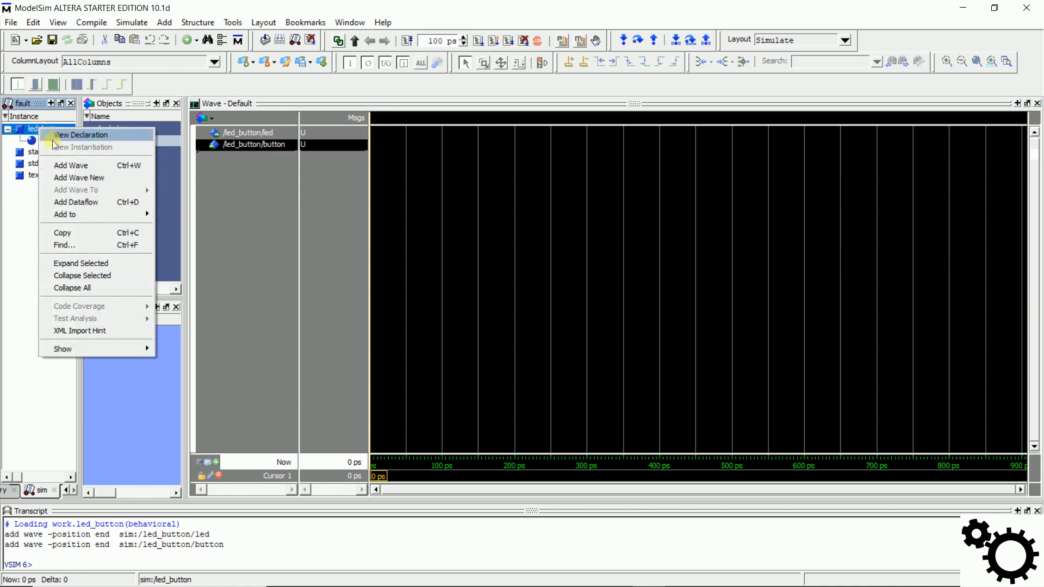
left_click(103, 165)
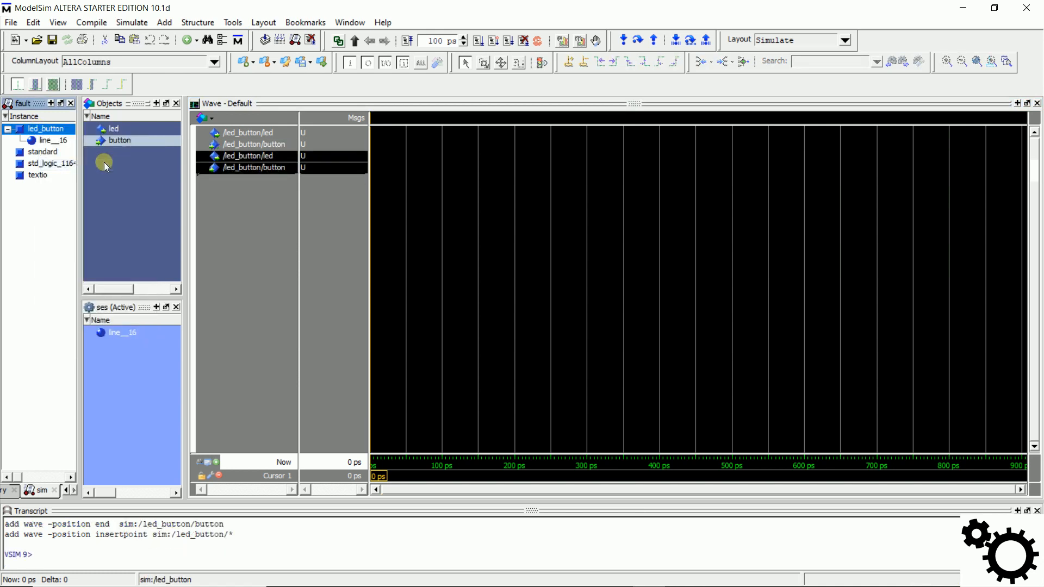
left_click(247, 169)
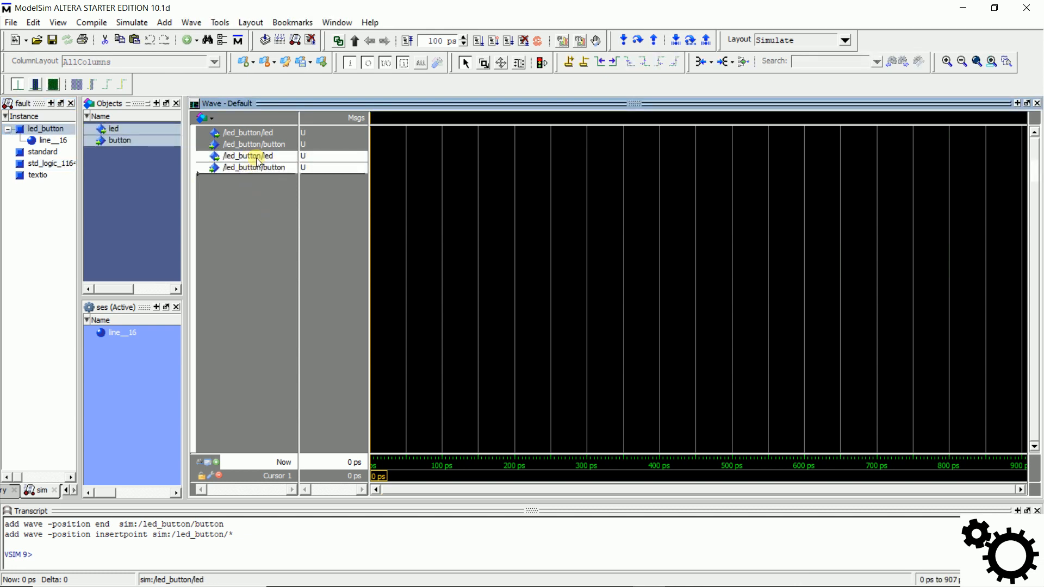
key("Delete")
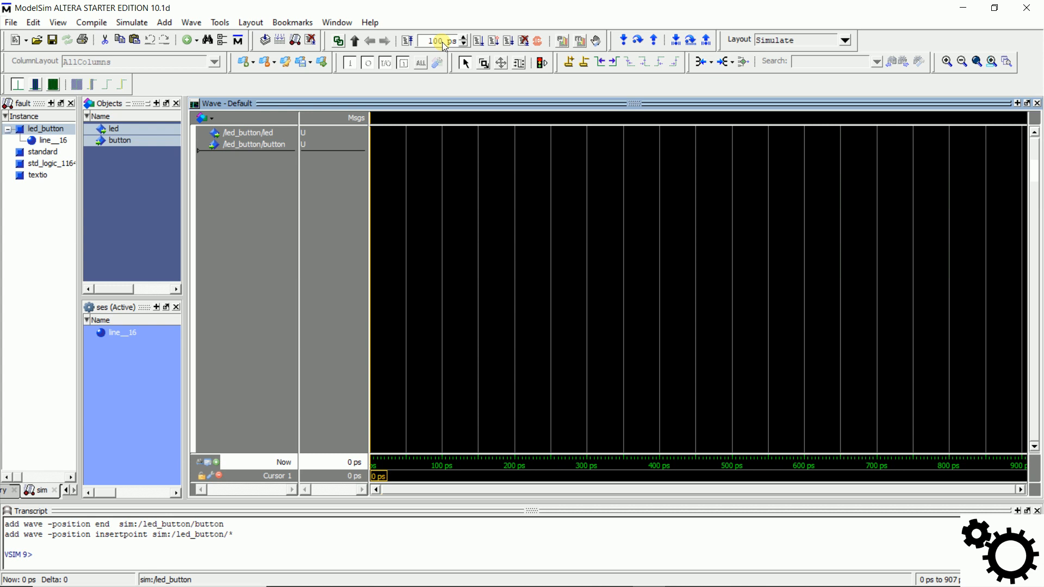
Run the simulation for 100 ps and select the button signal in the waveform
left_click(477, 42)
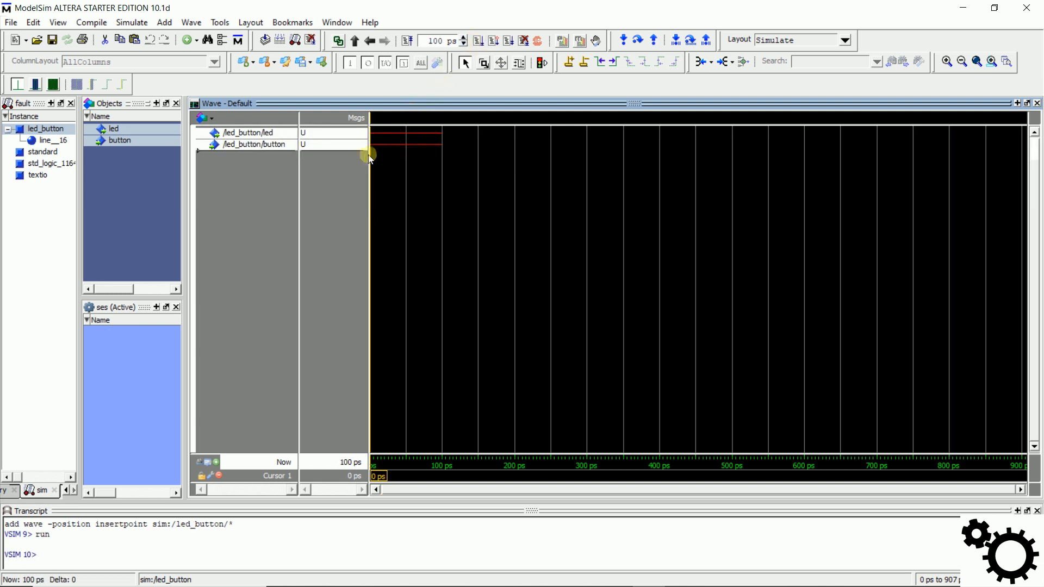
left_click(318, 145)
mouse_move(421, 151)
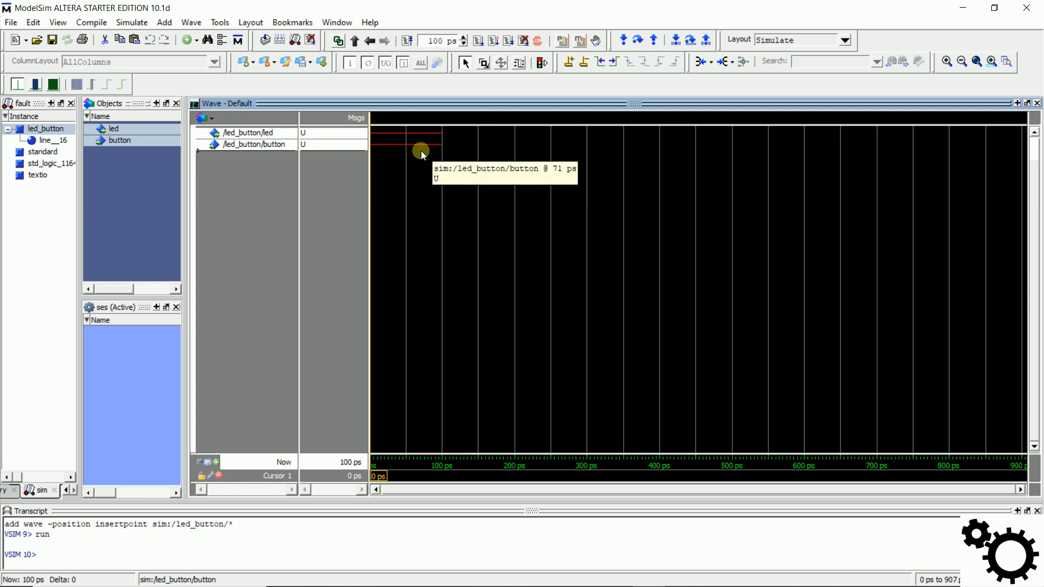
Force the button signal to value 1 with kind Freeze and run the simulation for 100 ps
left_click(305, 160)
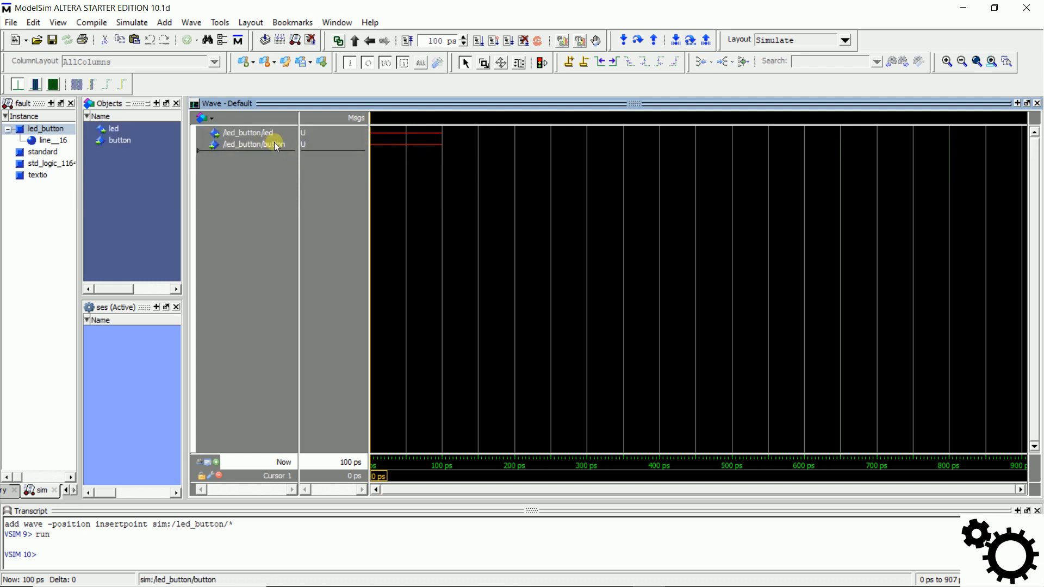
left_click(276, 144)
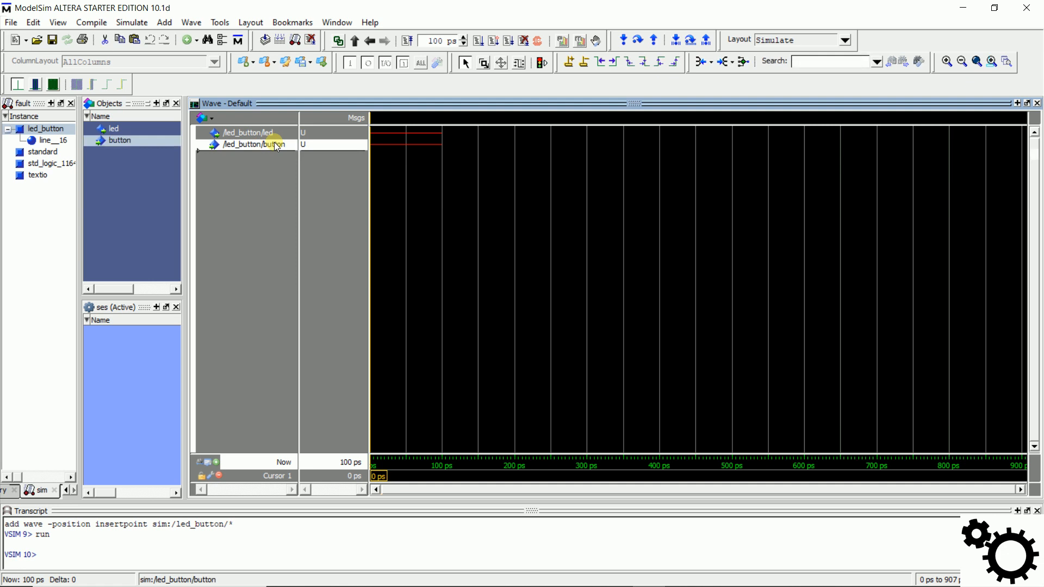
right_click(276, 145)
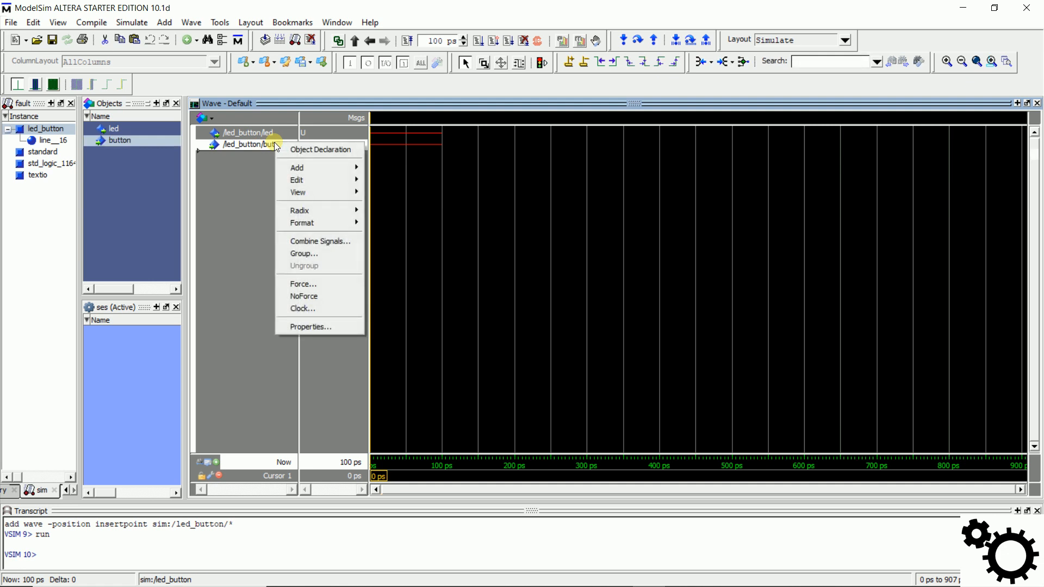
left_click(351, 284)
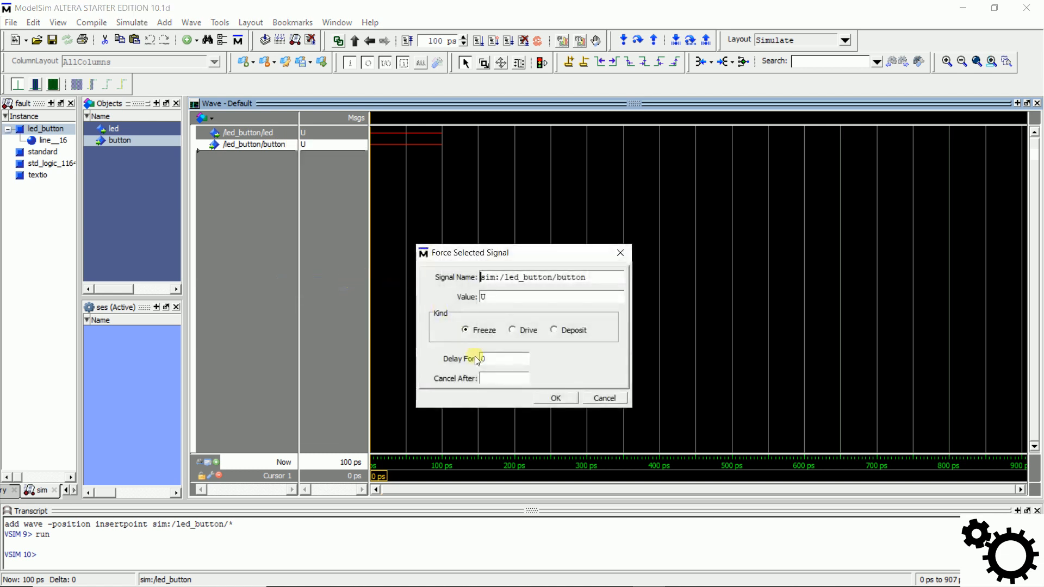
double_click(481, 297)
type("1")
left_click(544, 397)
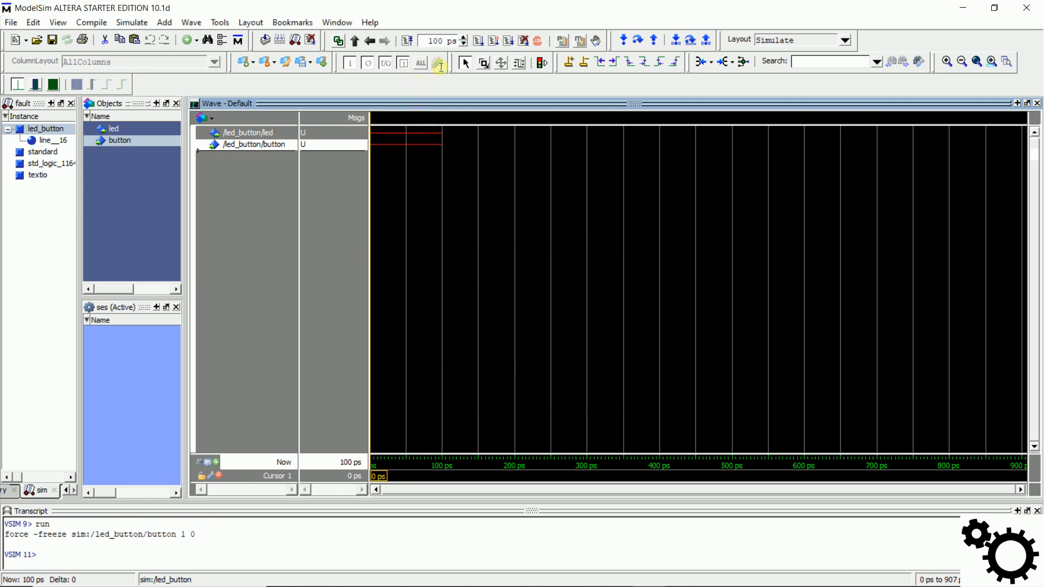
left_click(478, 41)
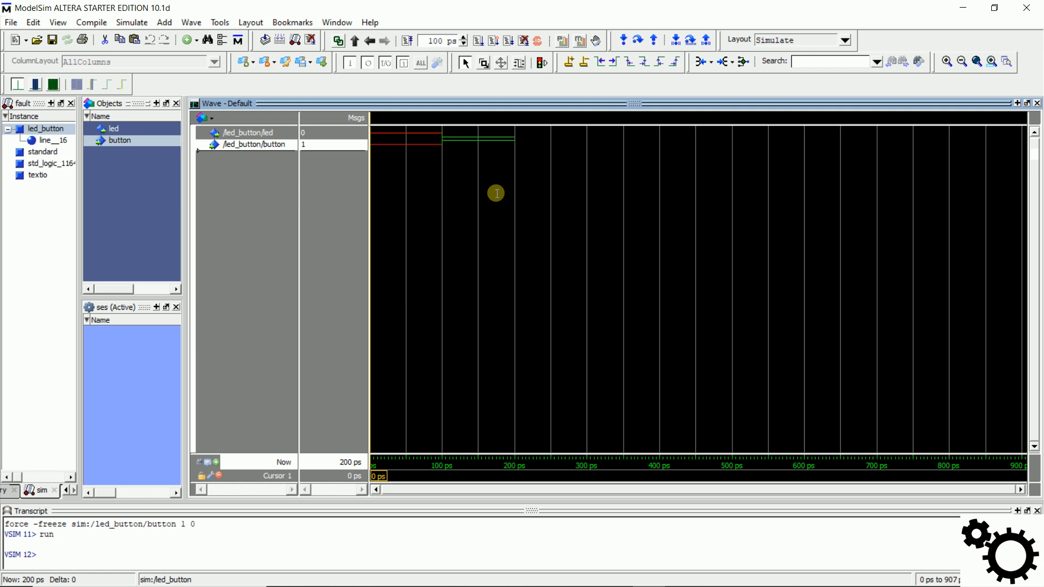
Force the button signal to value 0 and run the simulation for another 100 ps
left_click(271, 144)
right_click(273, 145)
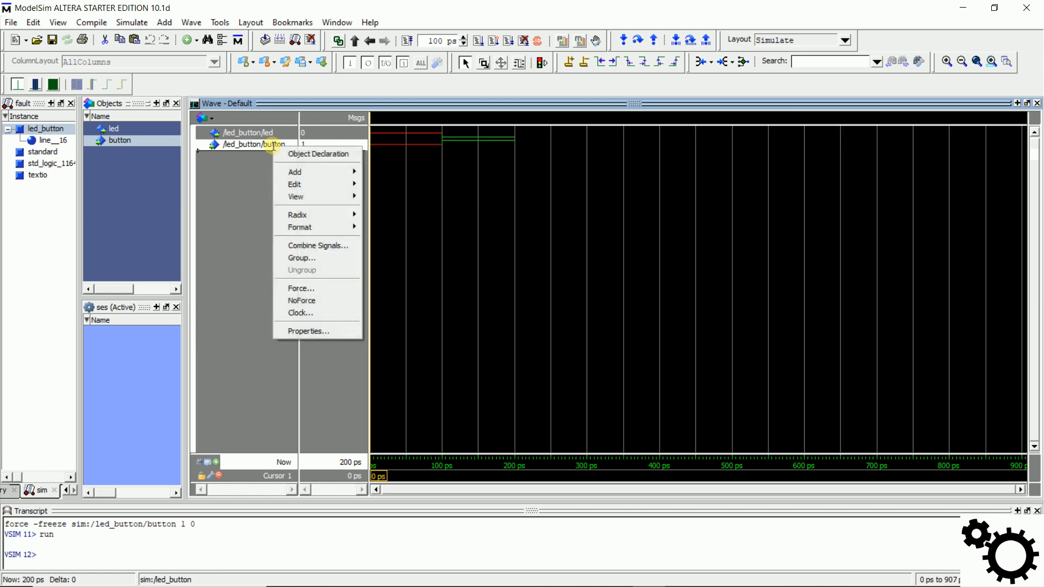
left_click(338, 283)
double_click(496, 296)
type("0")
left_click(555, 398)
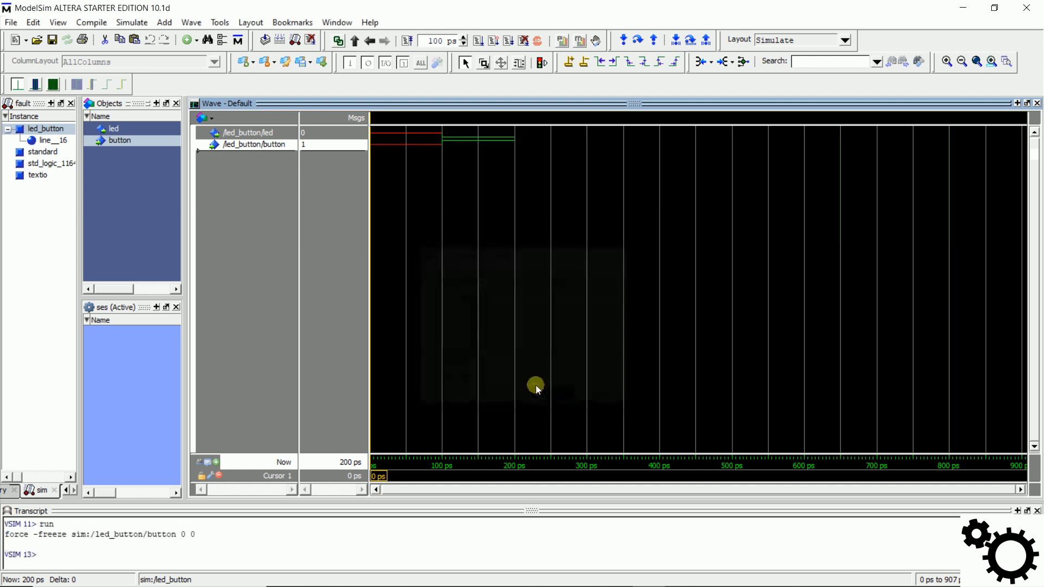
left_click(479, 41)
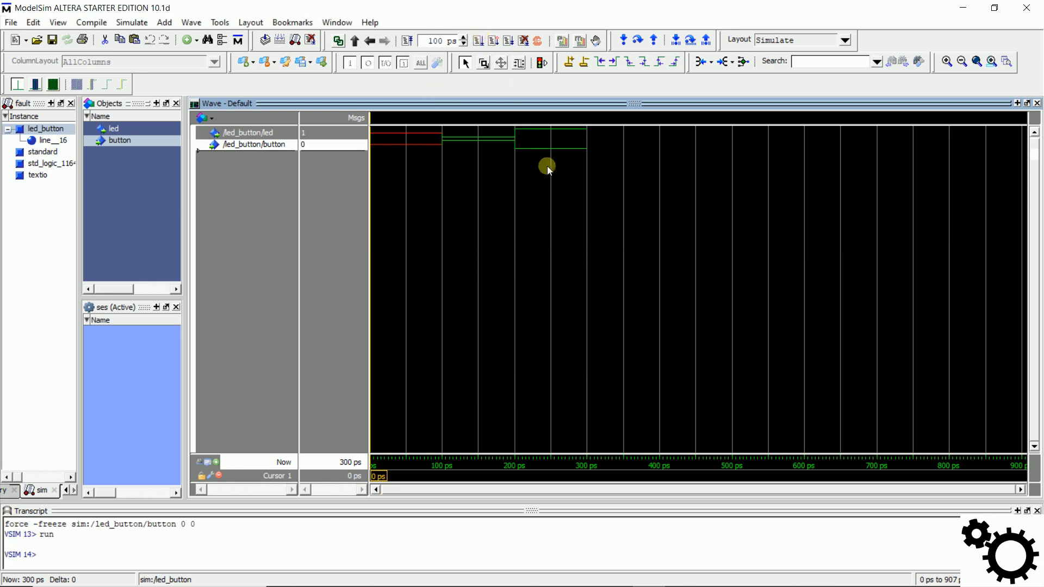
Place the waveform cursor at about 224 ps and then 260 ps, and continue the simulation for 100 ps more
left_click(532, 139)
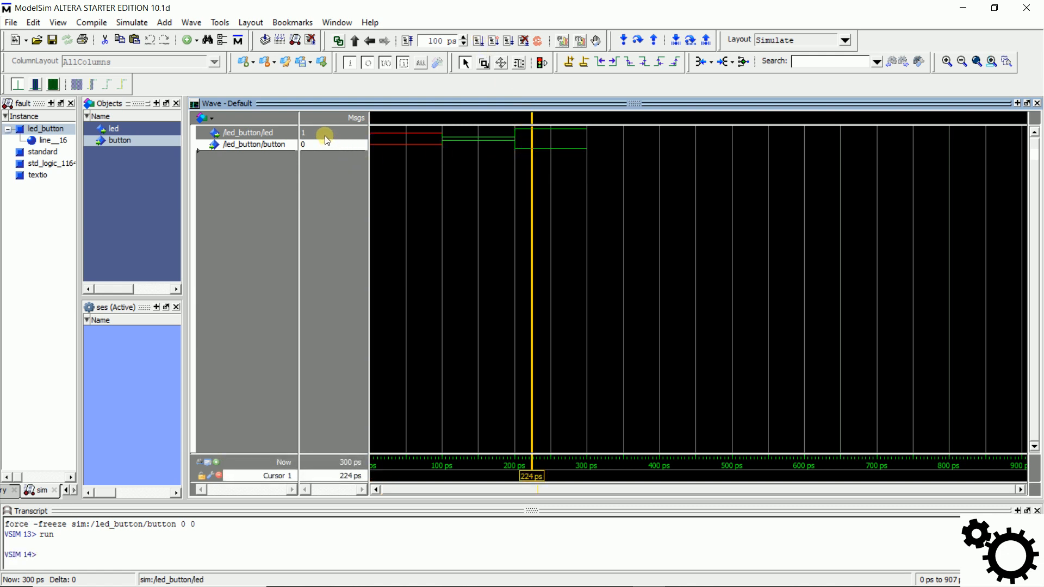
left_click(350, 181)
left_click(562, 179)
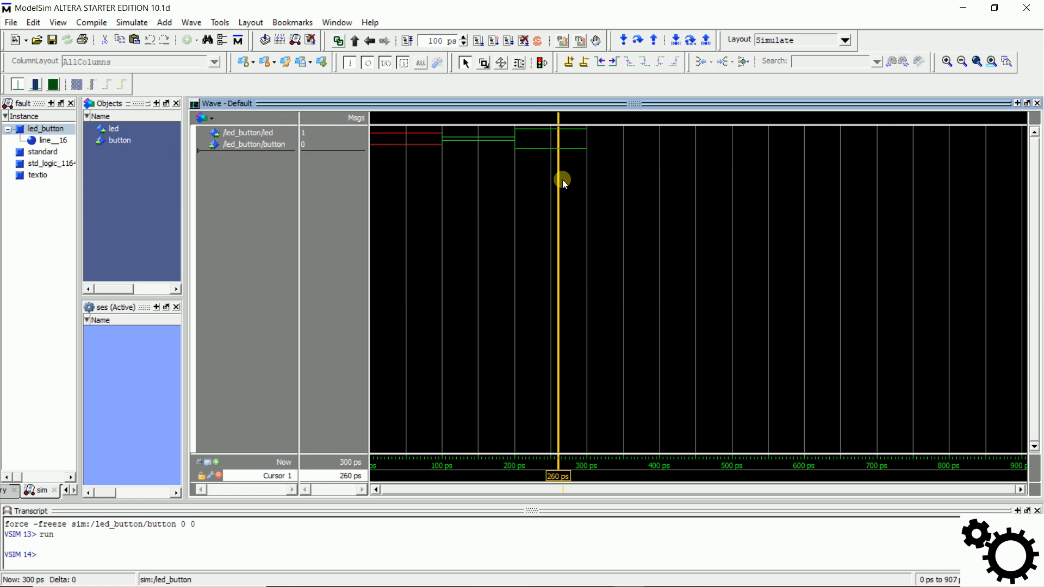
left_click(480, 44)
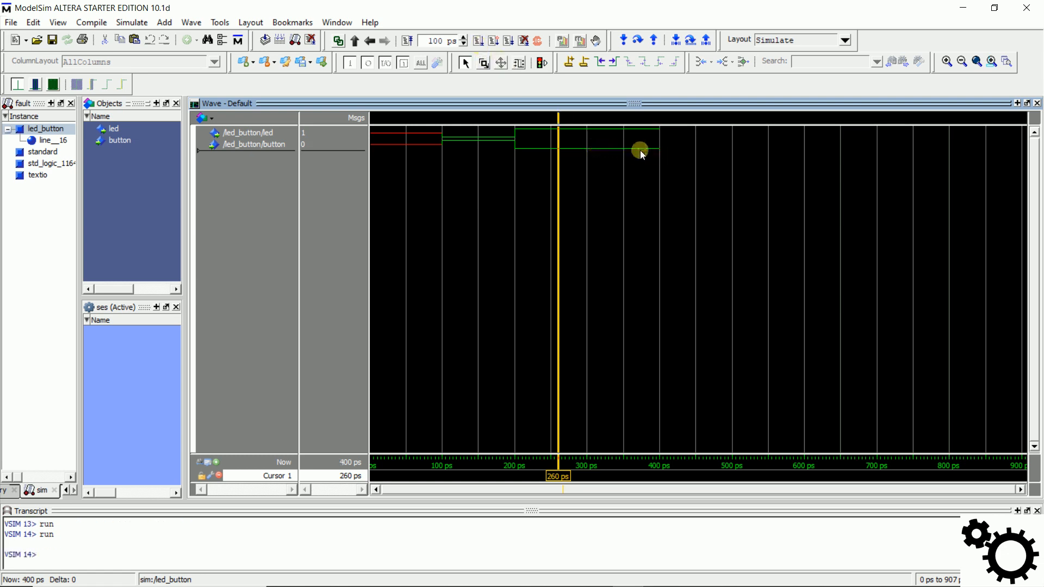
mouse_move(644, 150)
Restart the simulation with all Keep options enabled and define a clock on the button signal with a 40 ns period
left_click(407, 43)
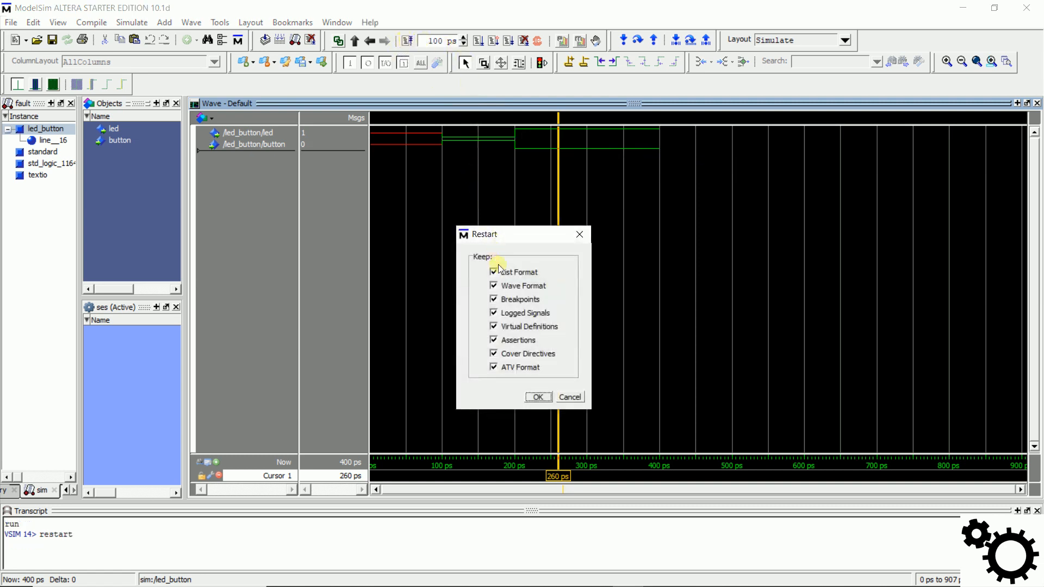
left_click(538, 397)
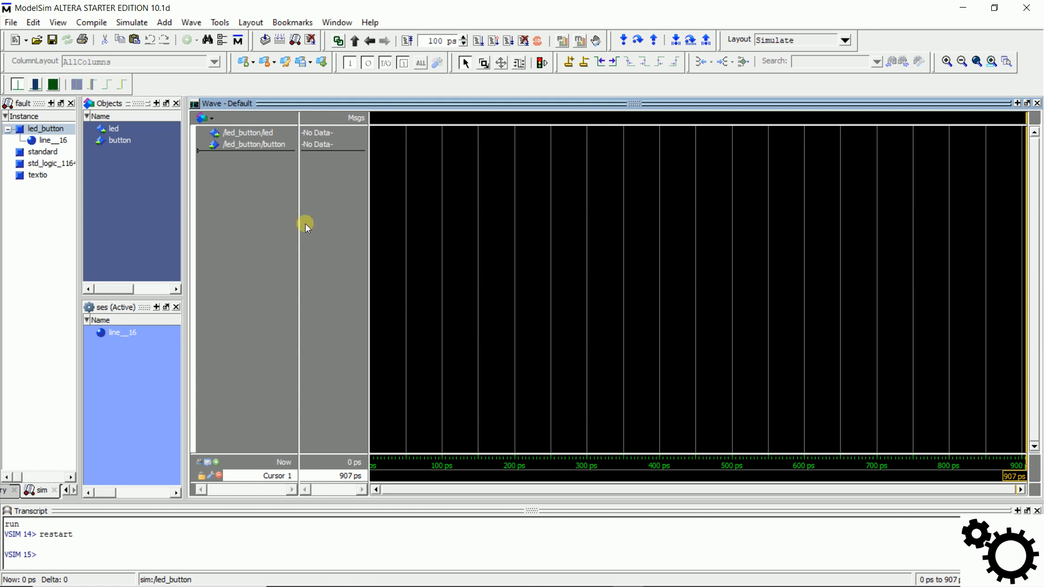
left_click(269, 144)
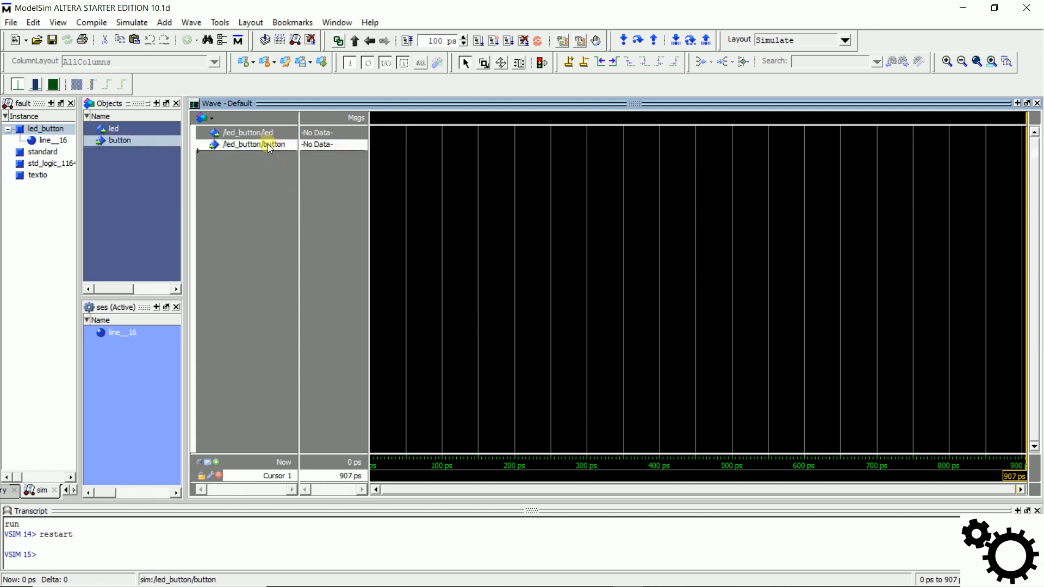
right_click(294, 145)
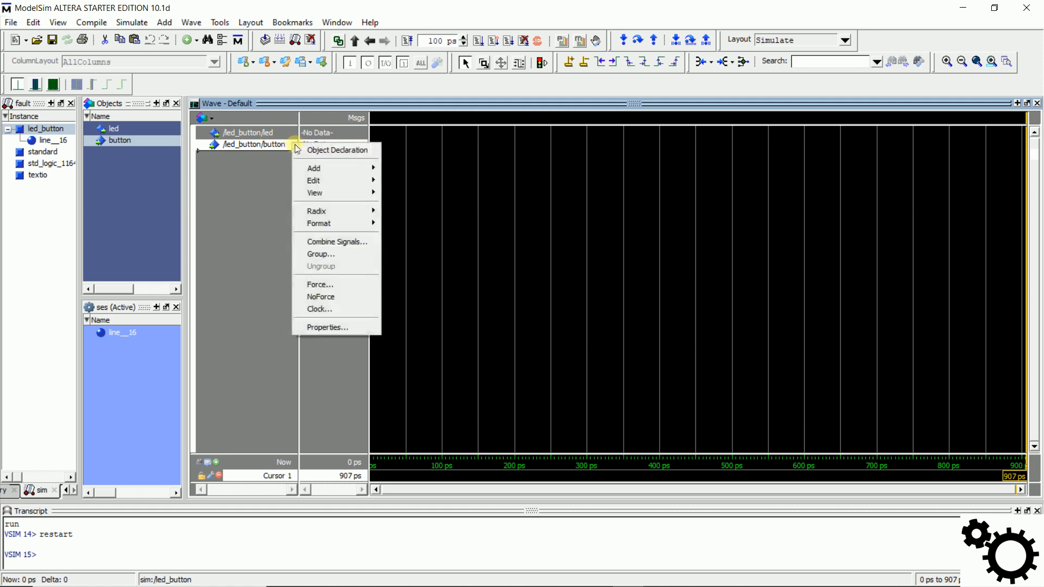
left_click(350, 310)
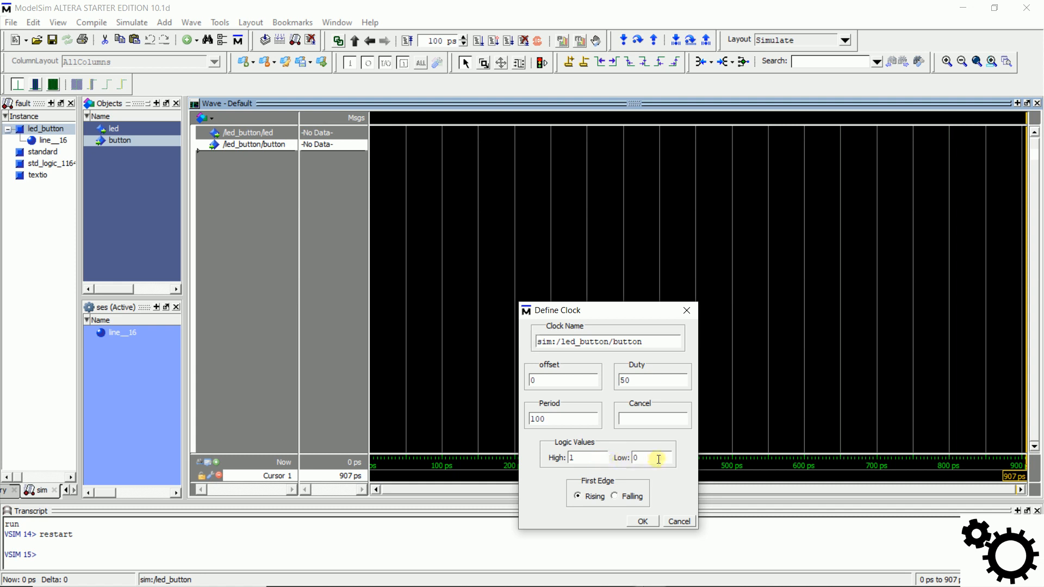
left_click_drag(572, 422, 495, 424)
type("40 ns")
left_click(644, 522)
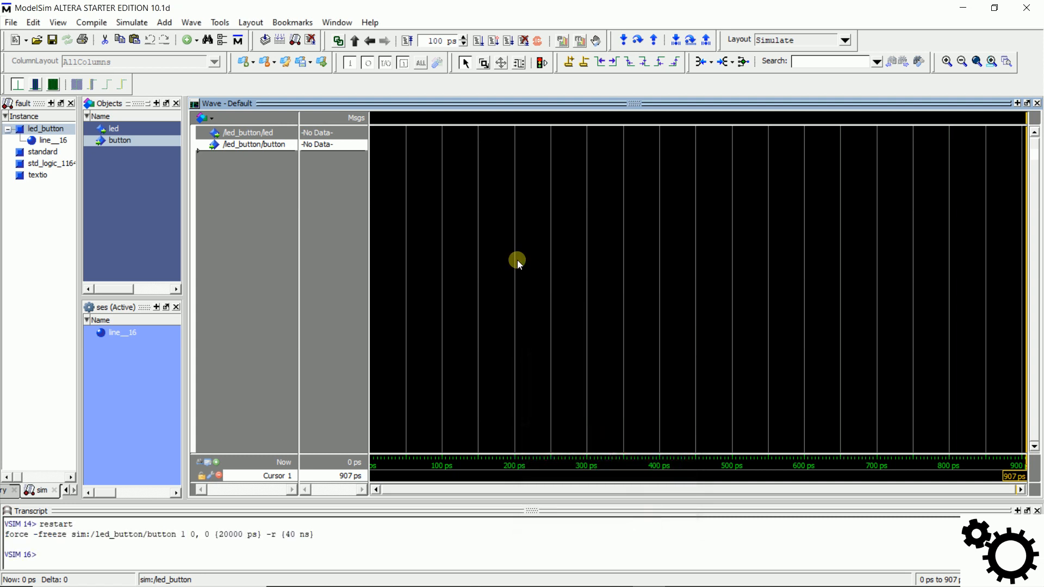
Set the run length to 400 ns and run the simulation
key("Left")
key("Left")
key("Right")
key("BackSpace")
key("BackSpace")
key("BackSpace")
type("400")
key("Right")
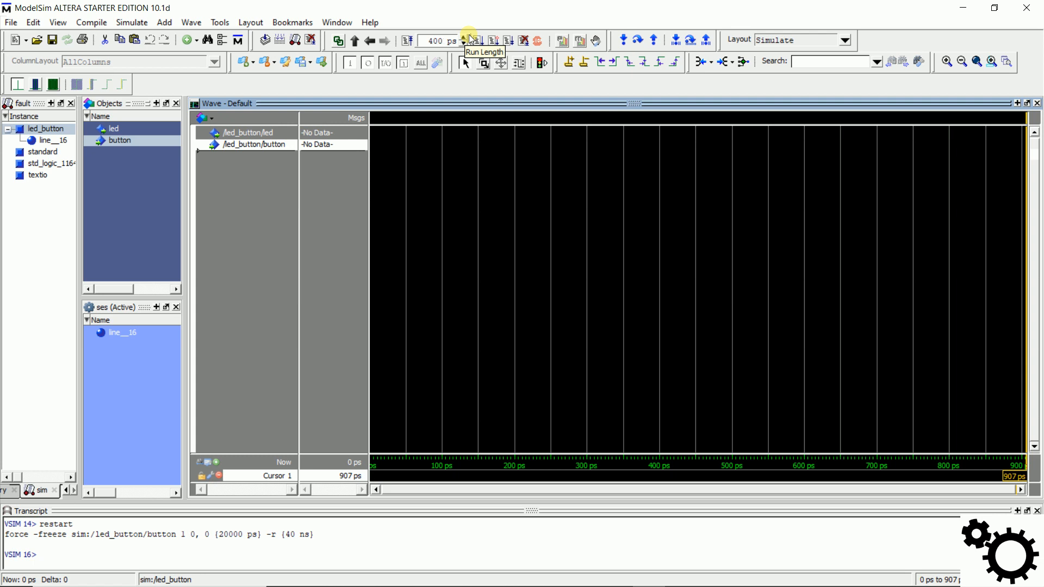
key("Delete")
type("n")
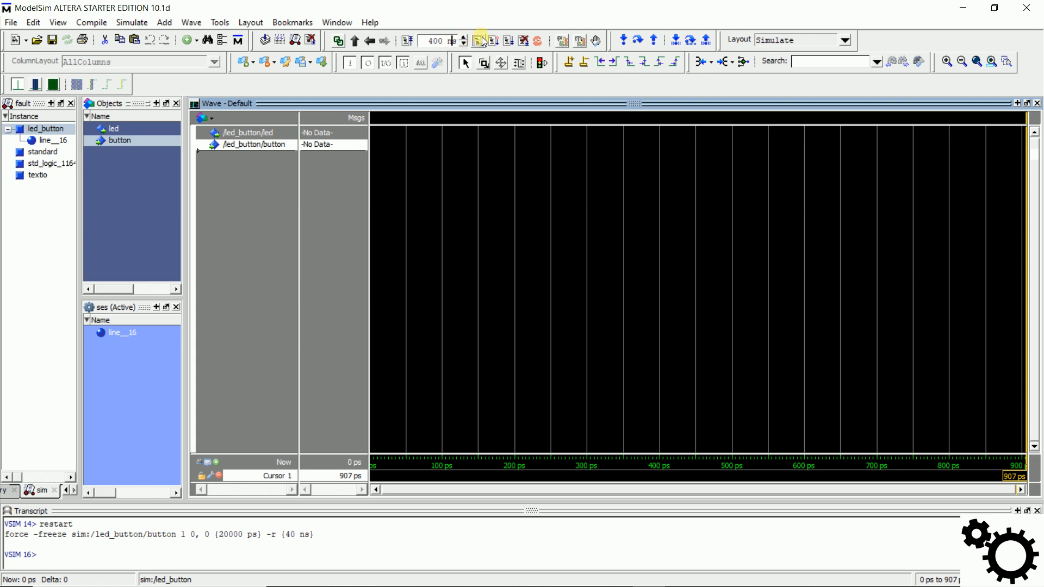
left_click(483, 41)
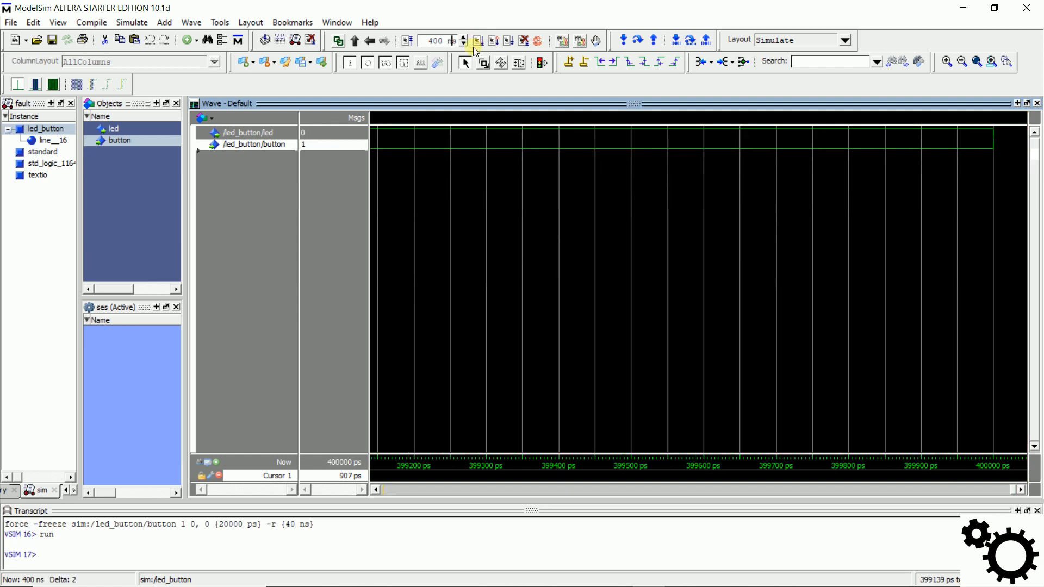
Show the full simulated time range and move the cursor along the waveform to about 192410 ps to compare led and button
right_click(421, 173)
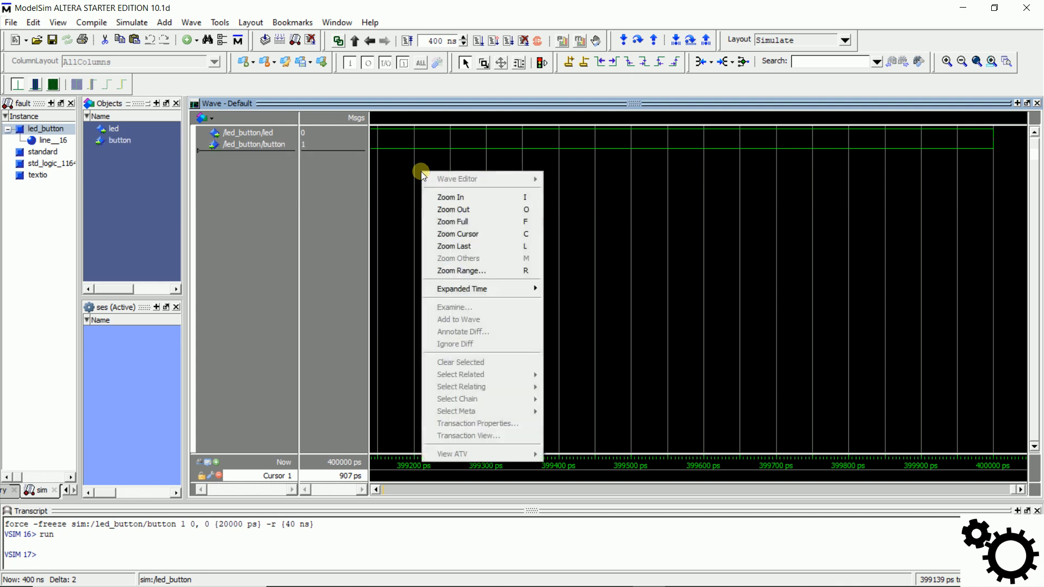
left_click(472, 221)
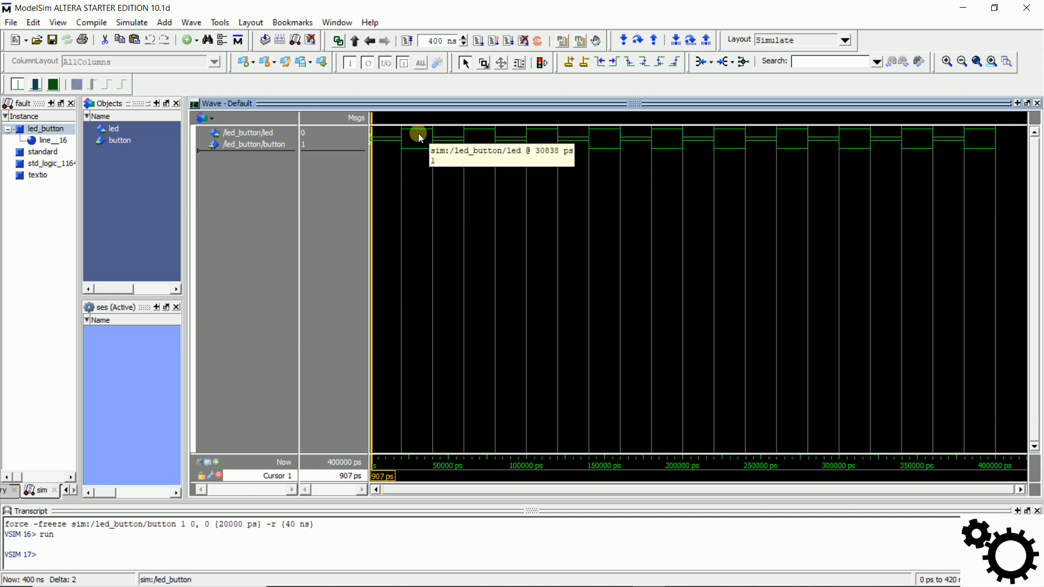
left_click_drag(419, 149, 473, 150)
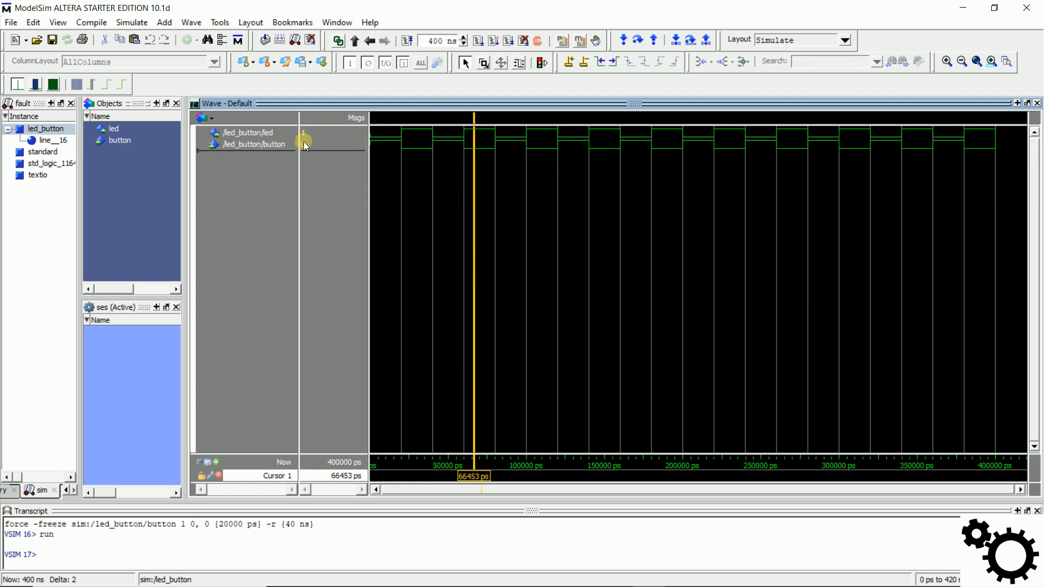
left_click_drag(519, 146, 674, 154)
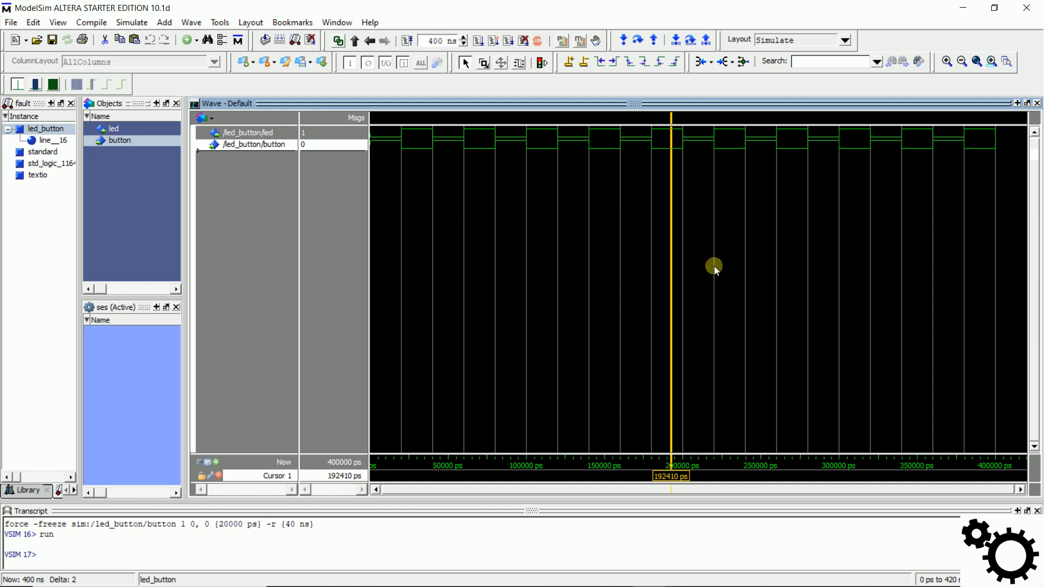
Undock and maximize the Wave window, try zooming in and out, and fit the full simulation time in view
left_click(1028, 104)
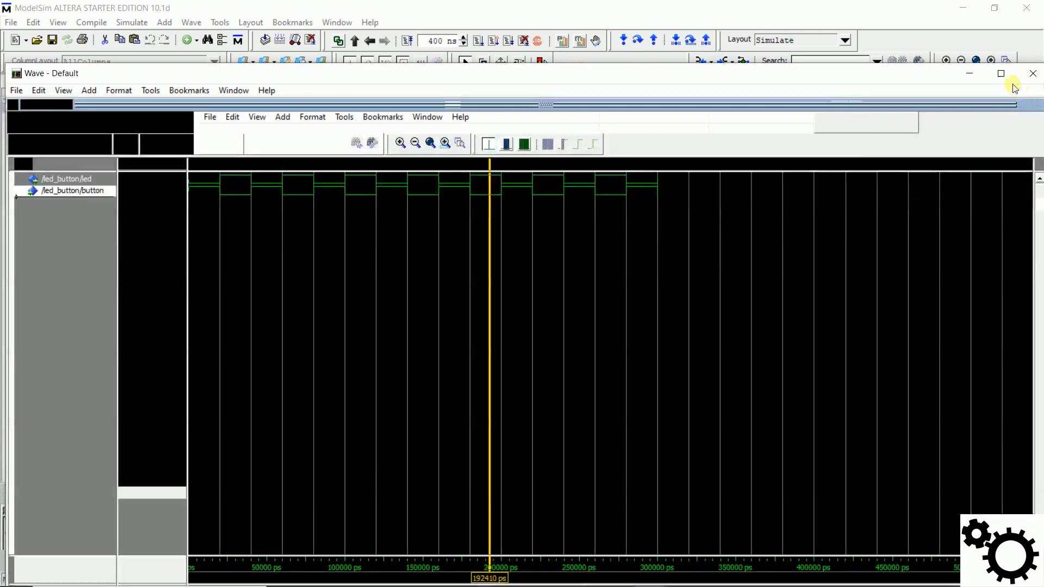
left_click(1001, 73)
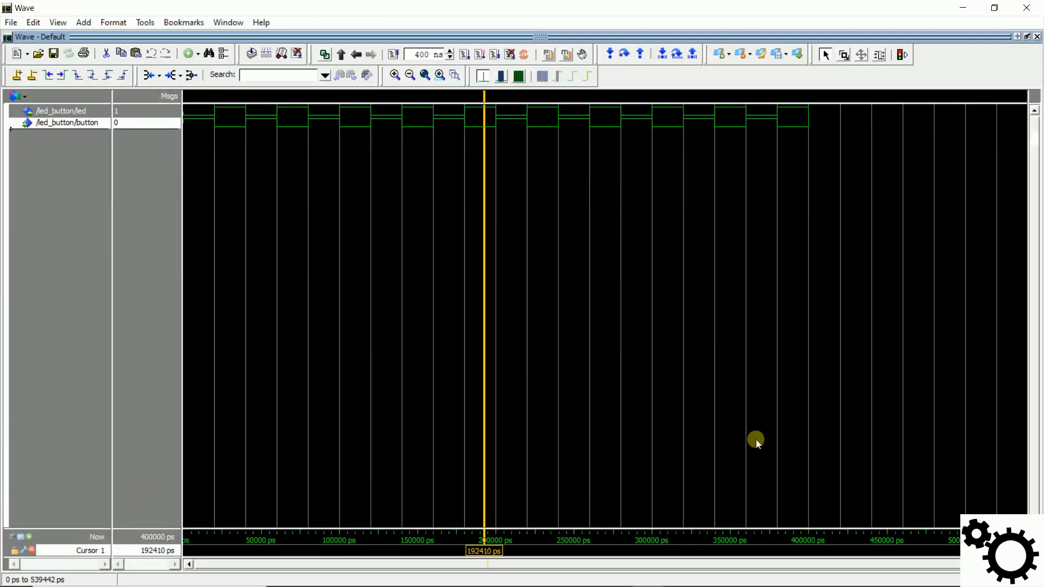
right_click(535, 161)
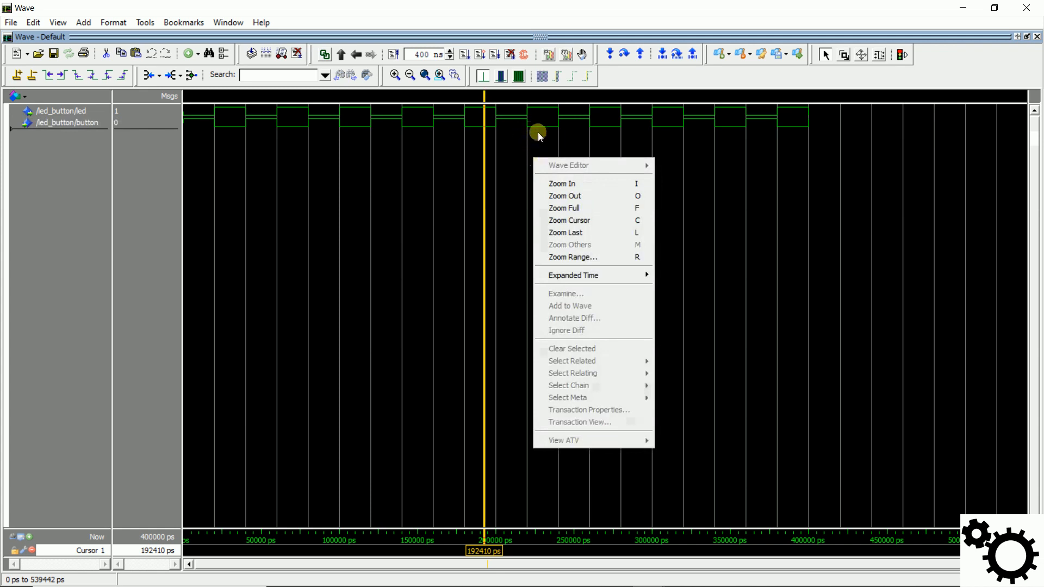
left_click(588, 185)
right_click(543, 174)
left_click(567, 198)
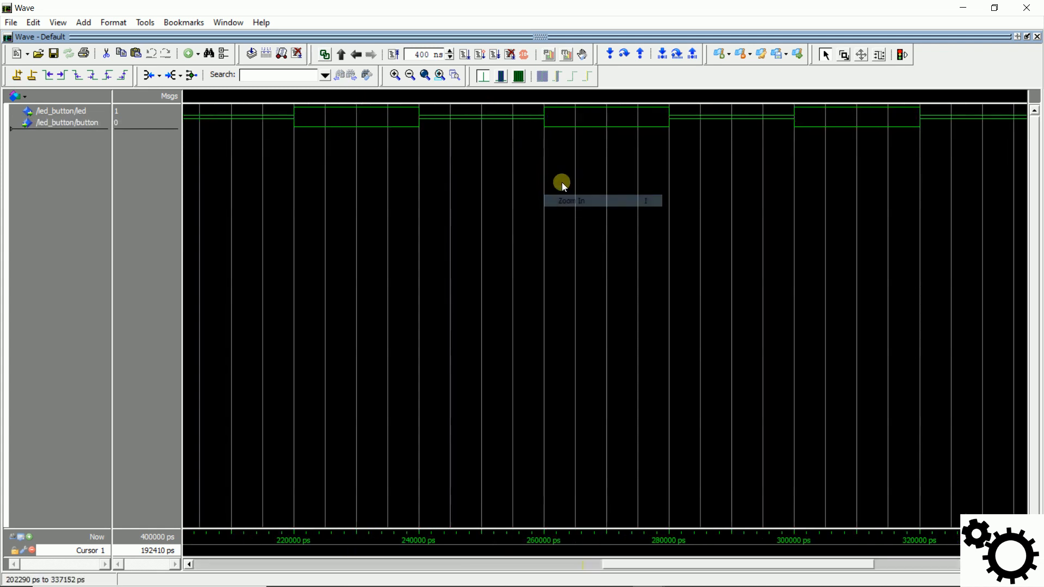
right_click(563, 184)
left_click(583, 212)
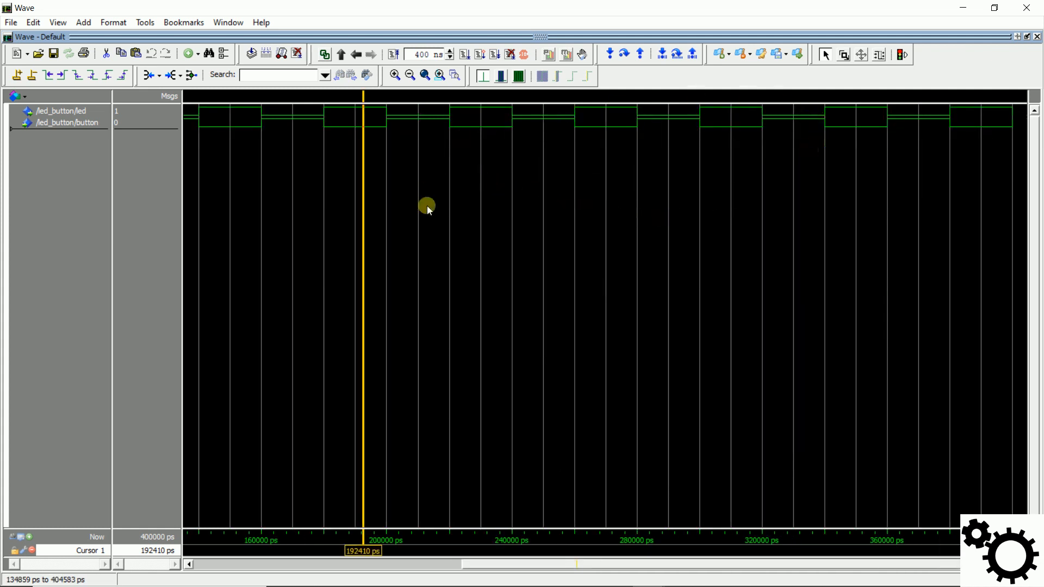
right_click(533, 233)
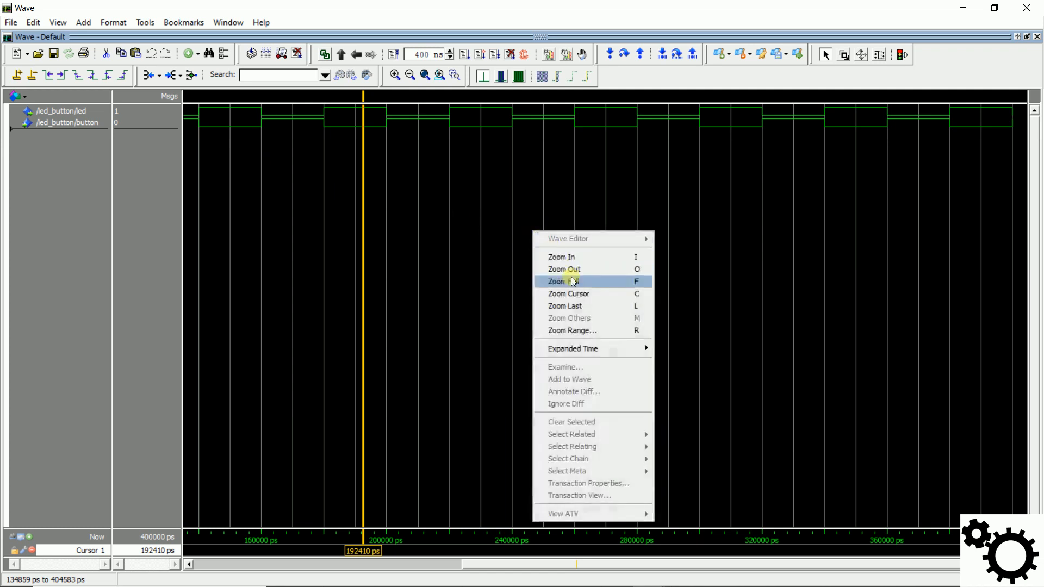
left_click(592, 282)
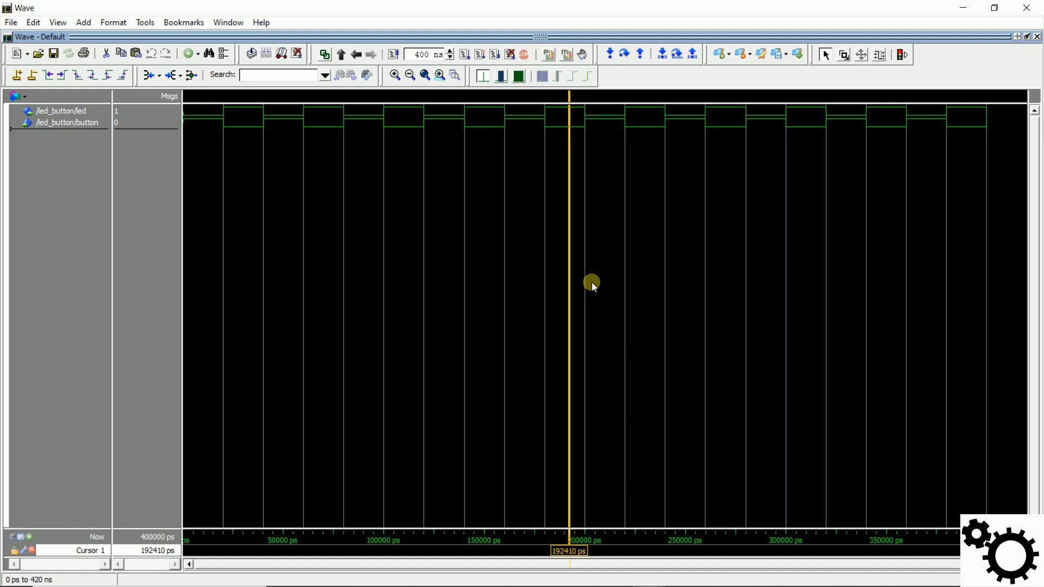
Move the cursor near the end of the waveform, select the button signal and step back through its transitions to 360000 ps
left_click_drag(283, 164, 986, 186)
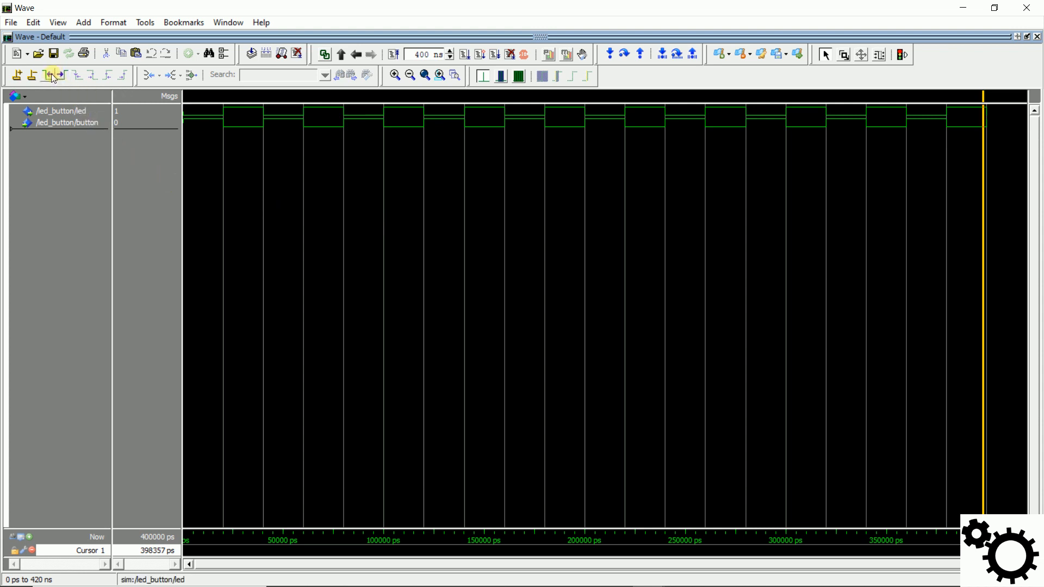
left_click(63, 123)
left_click(63, 122)
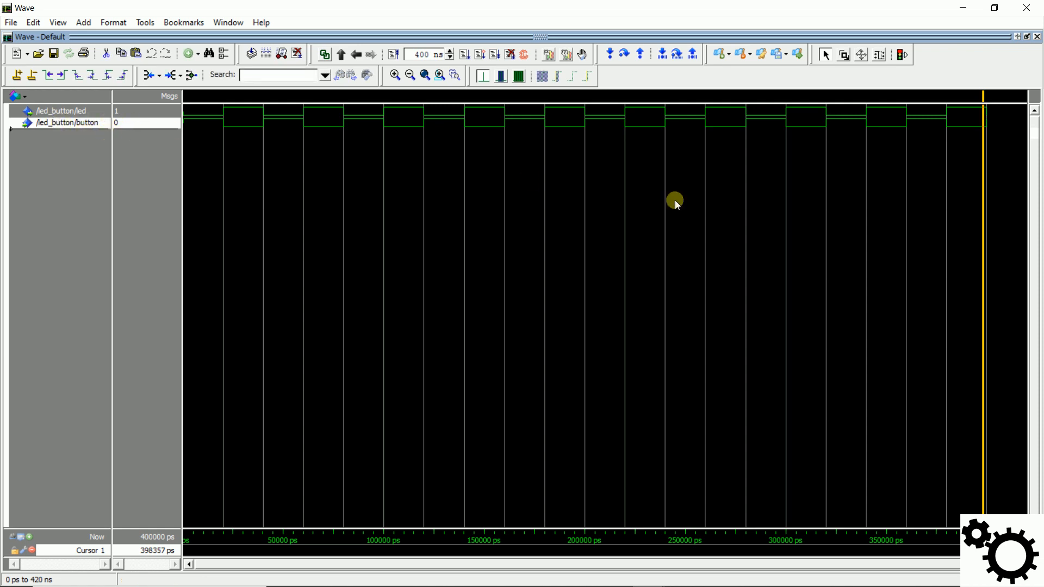
left_click(49, 77)
left_click(49, 76)
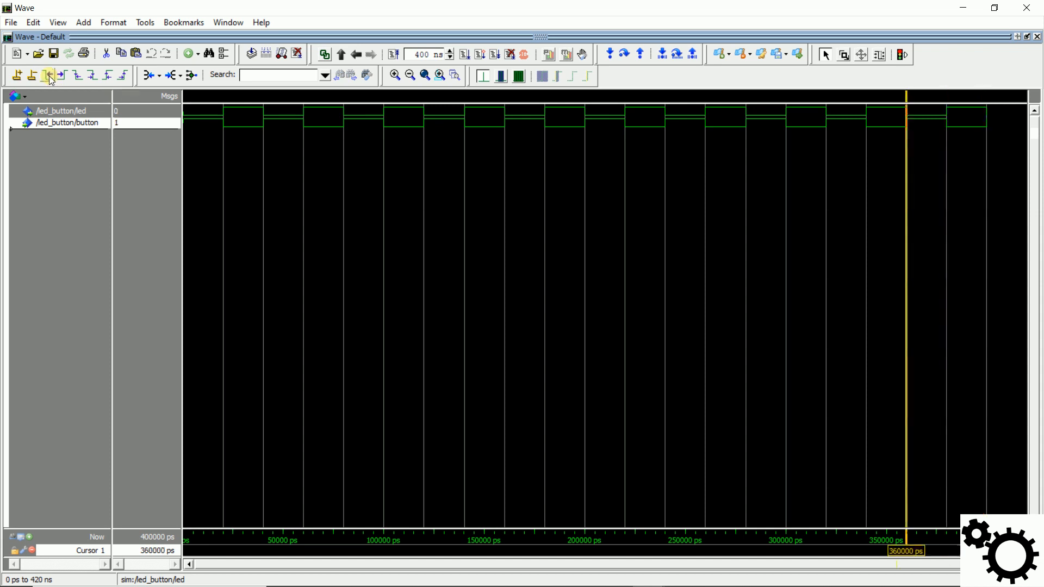
Step the cursor back through button's transitions from 360000 ps to 260000 ps
left_click(49, 77)
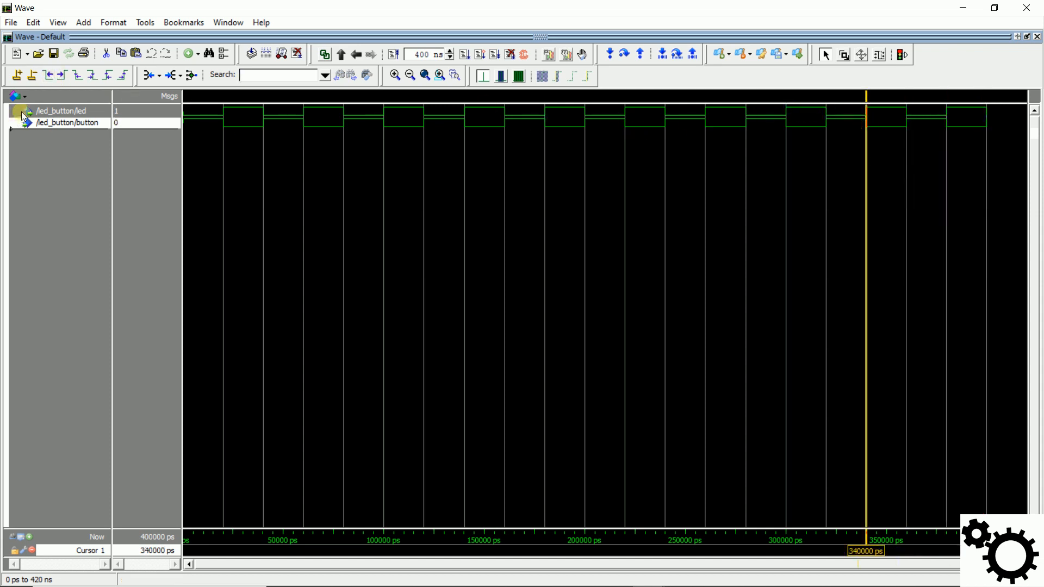
left_click(50, 77)
left_click(50, 76)
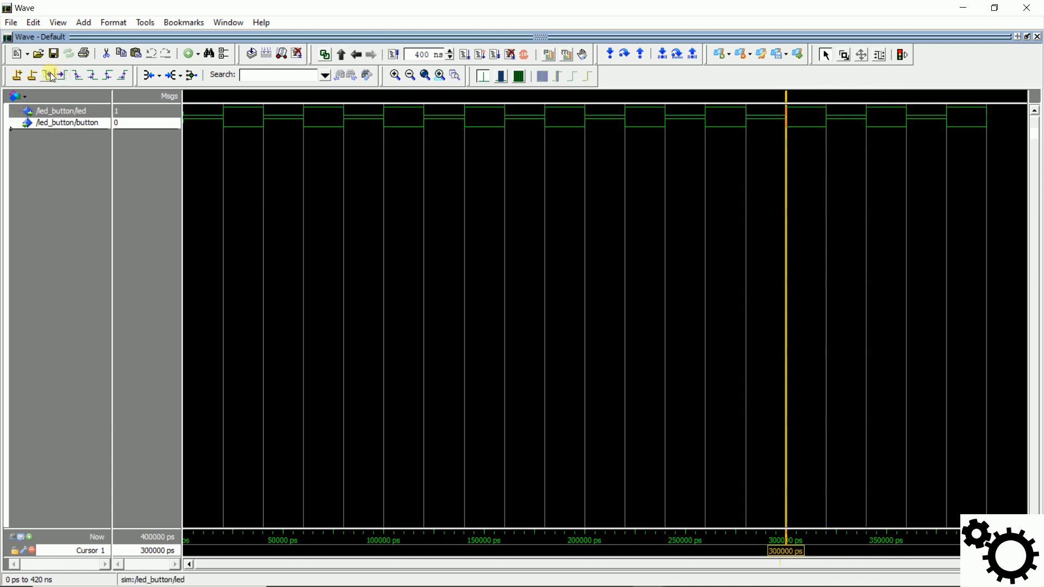
left_click(50, 73)
left_click(50, 73)
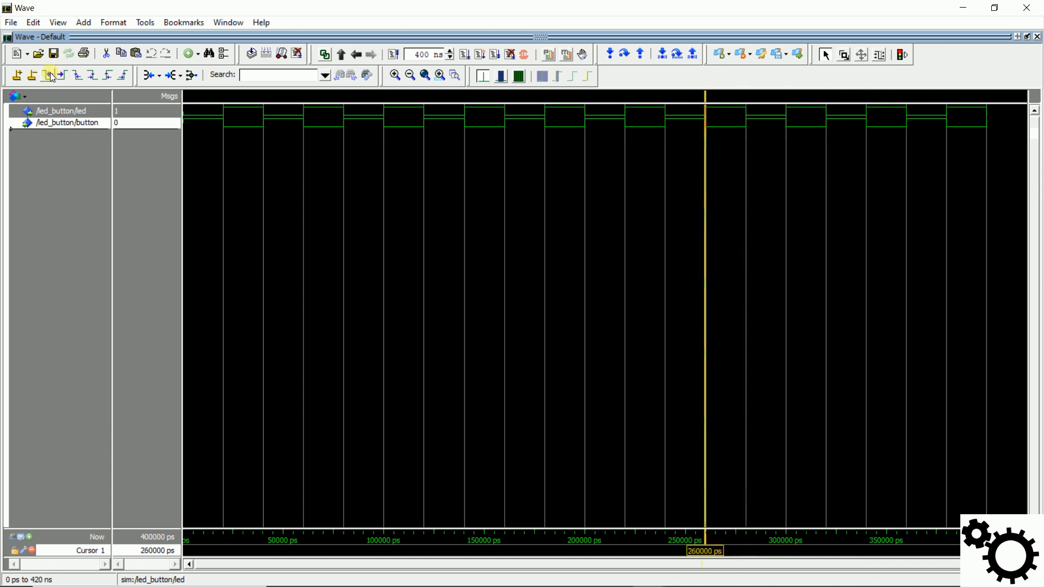
Step forward to button's transition at 300000 ps, then back and forth between neighbouring transitions, ending at 280000 ps
left_click(60, 77)
left_click(61, 77)
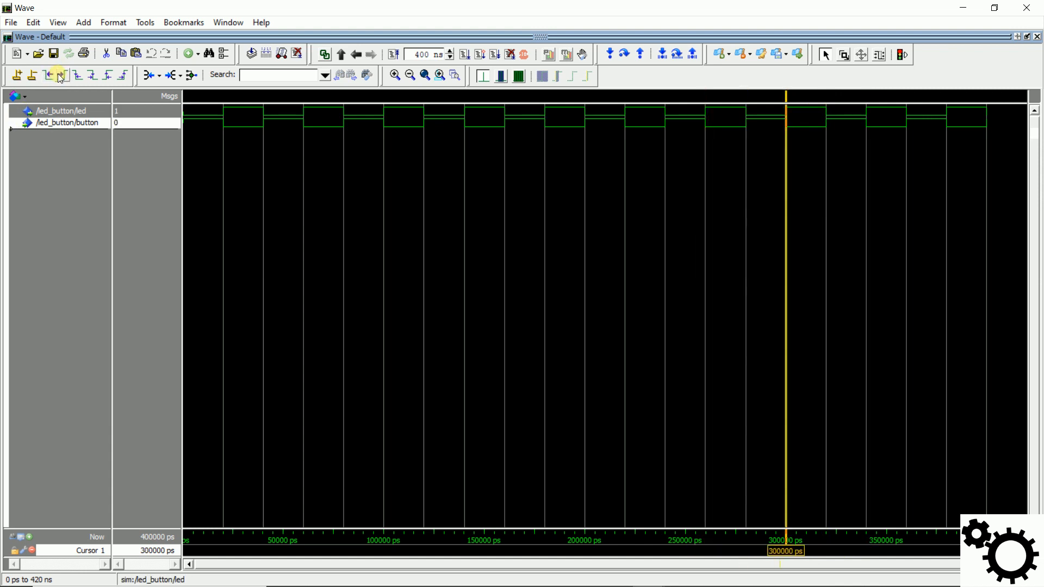
left_click(50, 75)
left_click(50, 75)
left_click(60, 78)
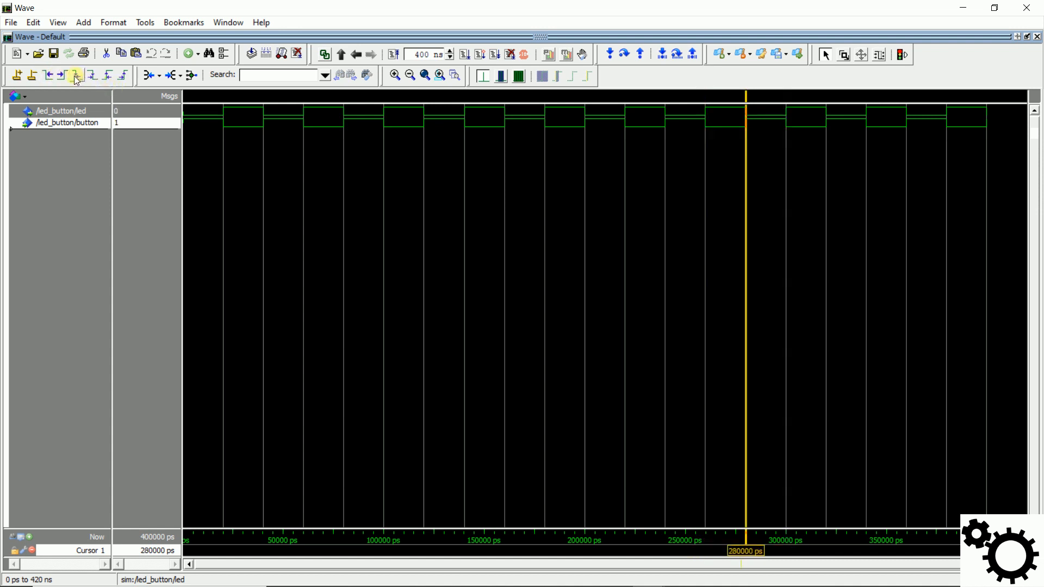
Step back through button's falling edges to 140000 ps, then forward along the falling edges past 180000 ps
left_click(77, 76)
left_click(77, 77)
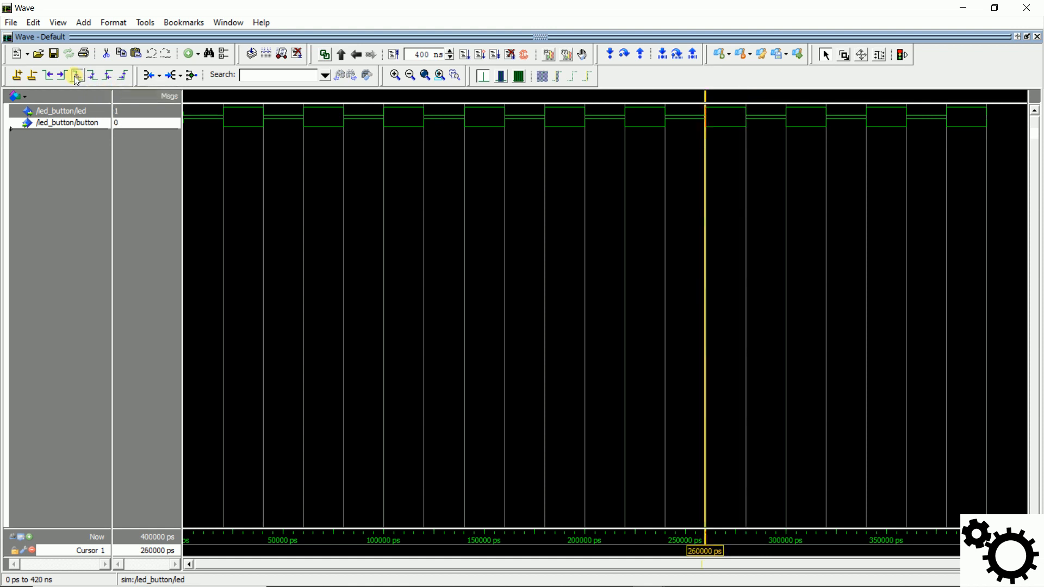
left_click(77, 76)
left_click(77, 76)
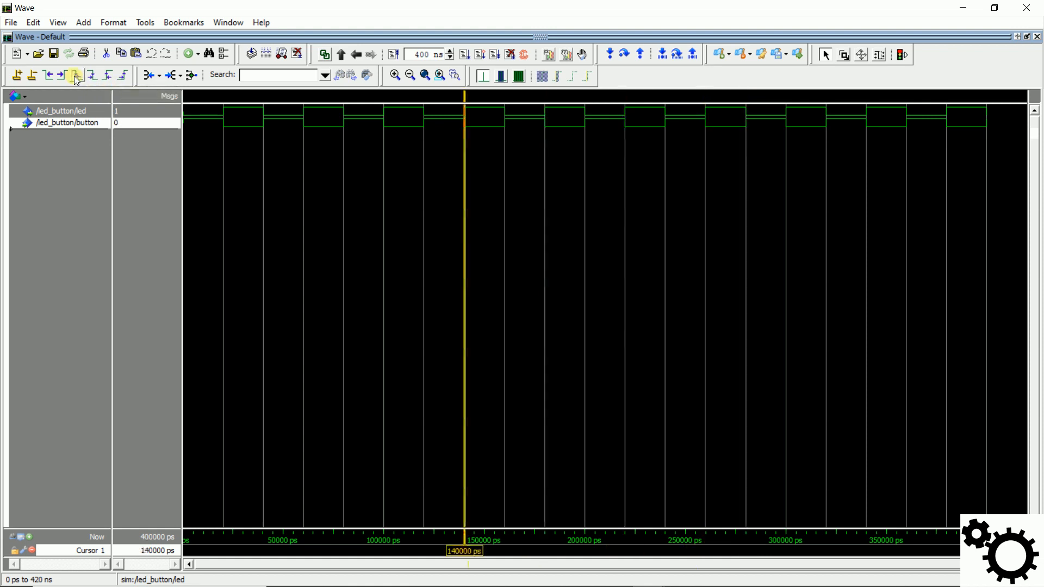
left_click(92, 77)
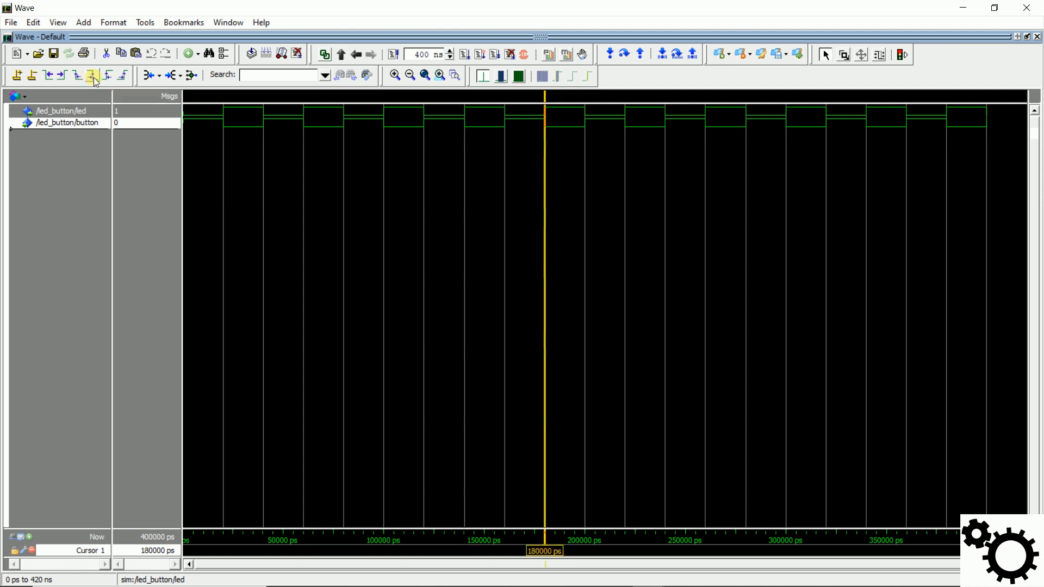
left_click(92, 78)
Step back through button's rising edges, then forward along them to 280000 ps
left_click(107, 79)
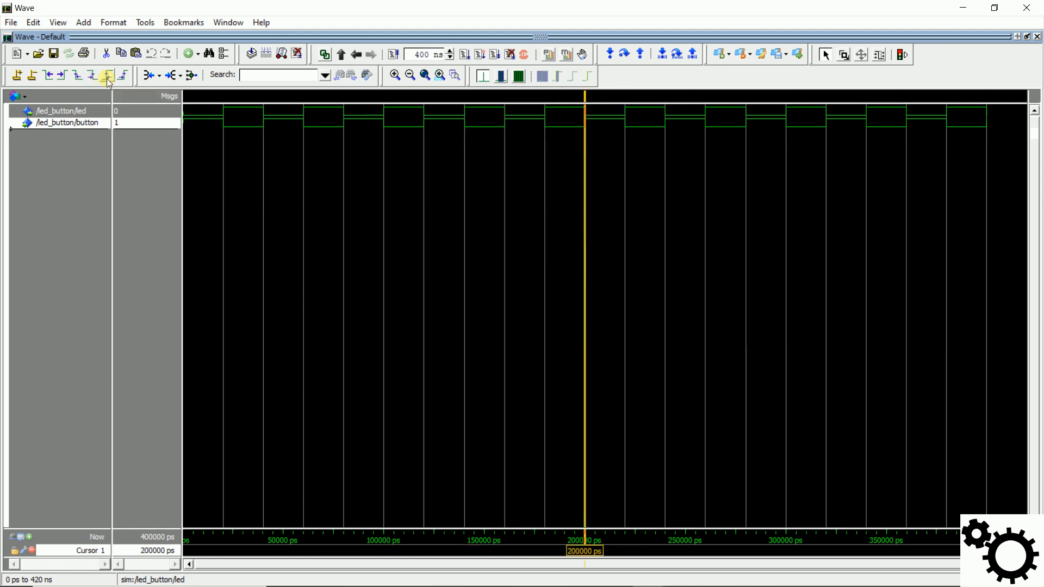
left_click(107, 79)
left_click(123, 77)
left_click(123, 77)
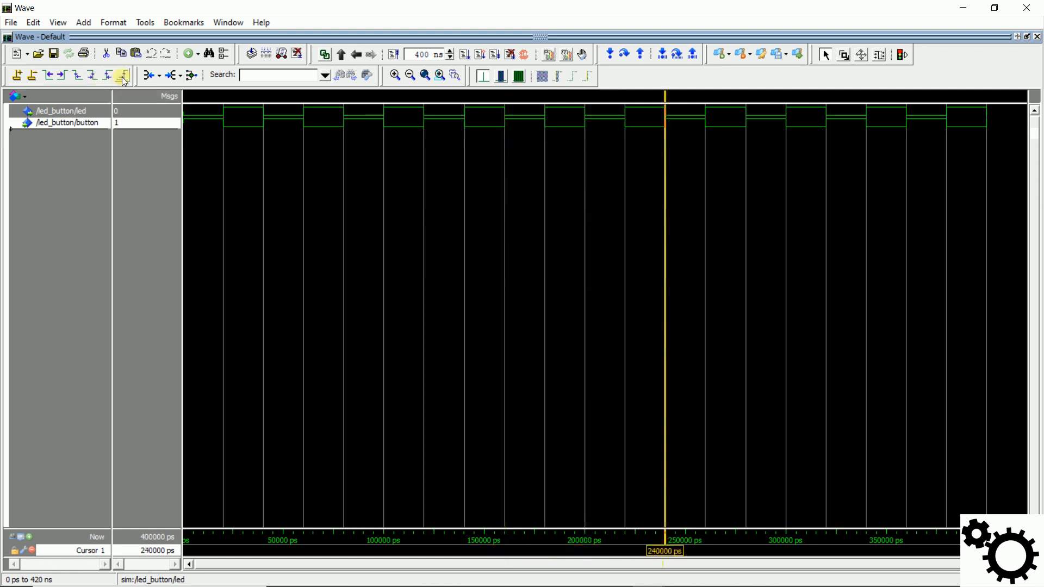
left_click(123, 78)
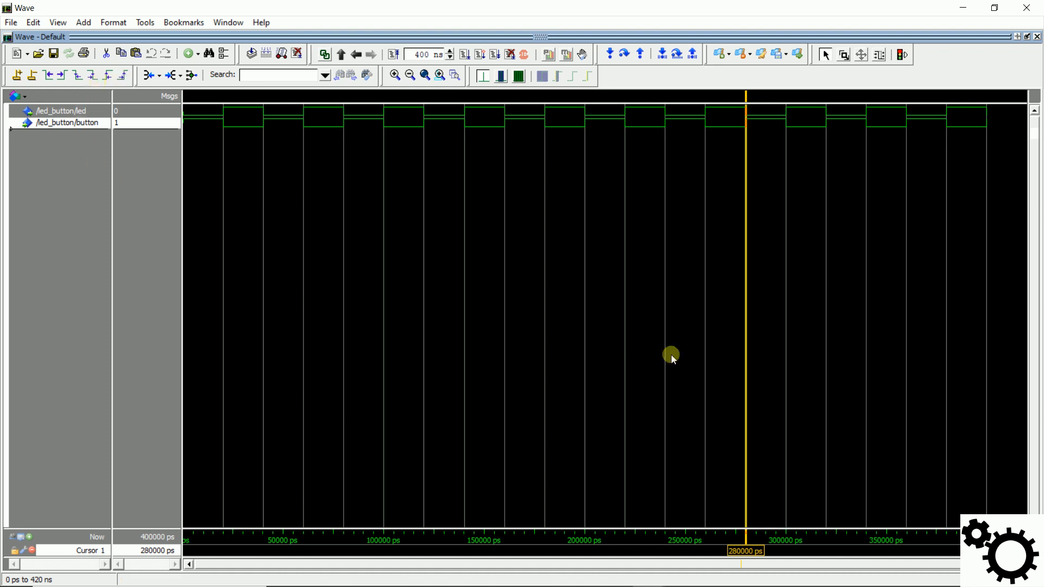
Add a second cursor, place it at about 164010 ps and snap it to button's next transition at 180000 ps
left_click(18, 75)
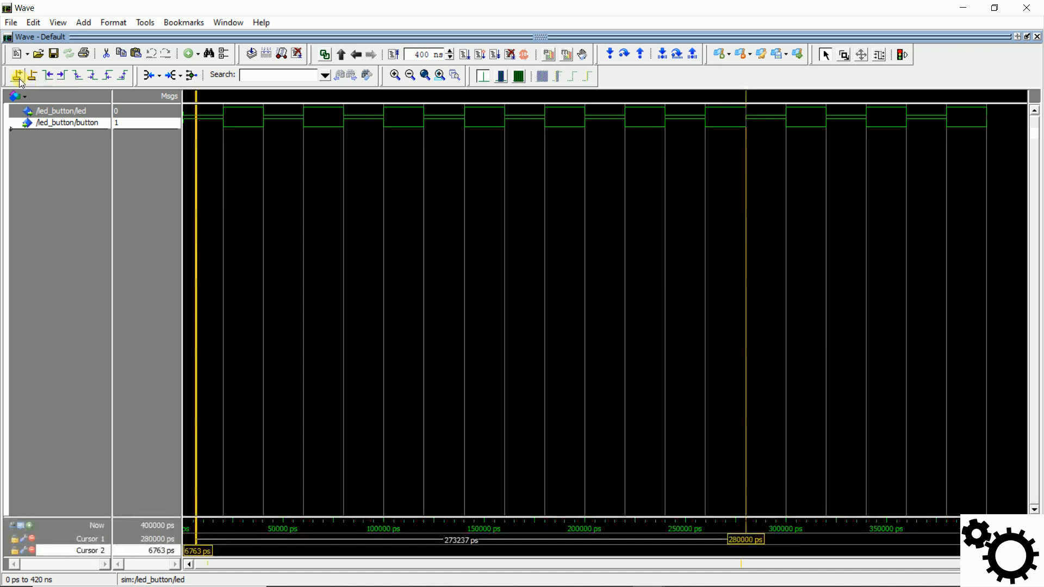
left_click_drag(267, 171, 513, 176)
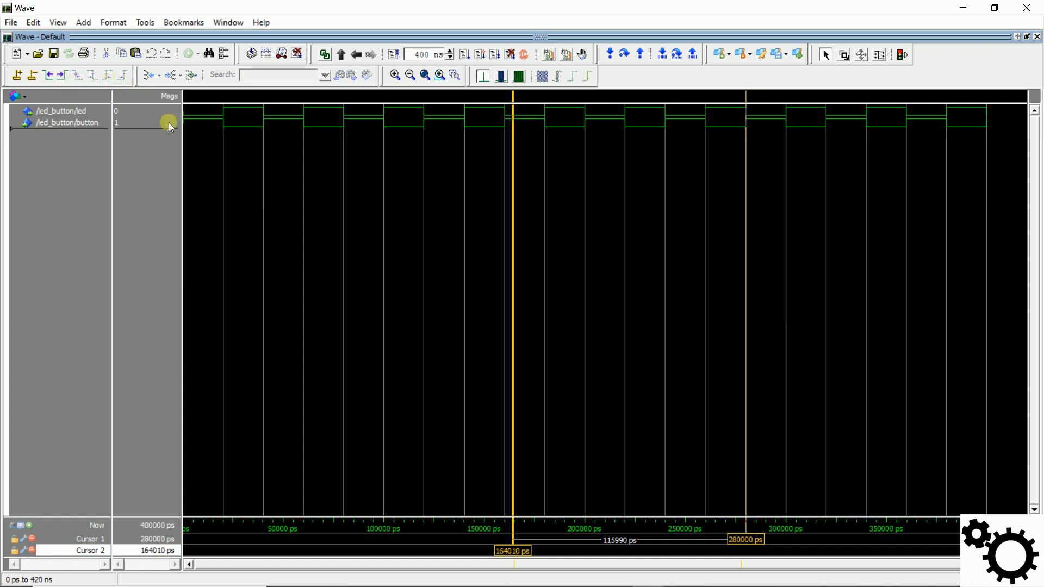
left_click(83, 122)
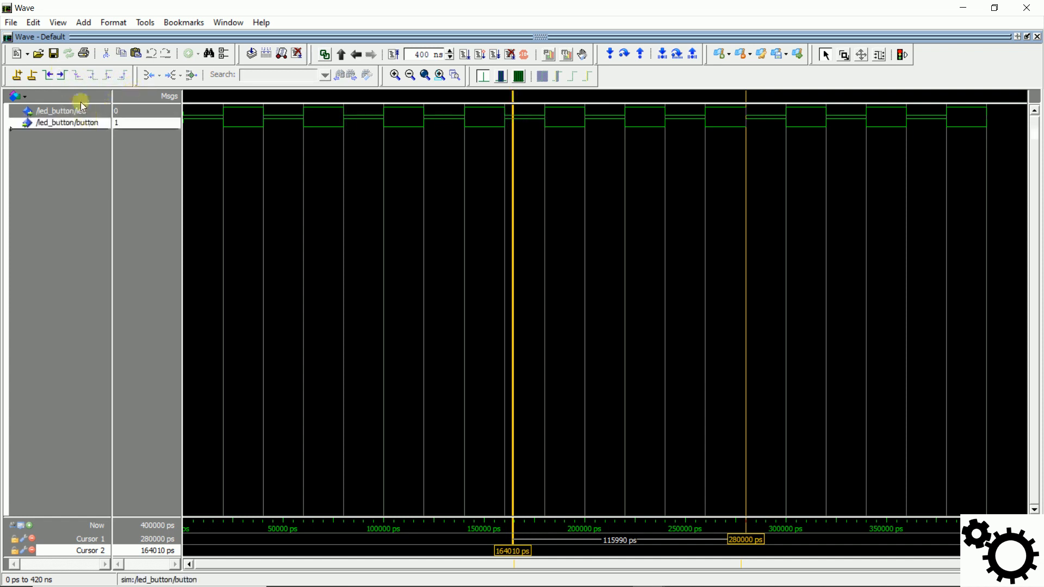
left_click(62, 76)
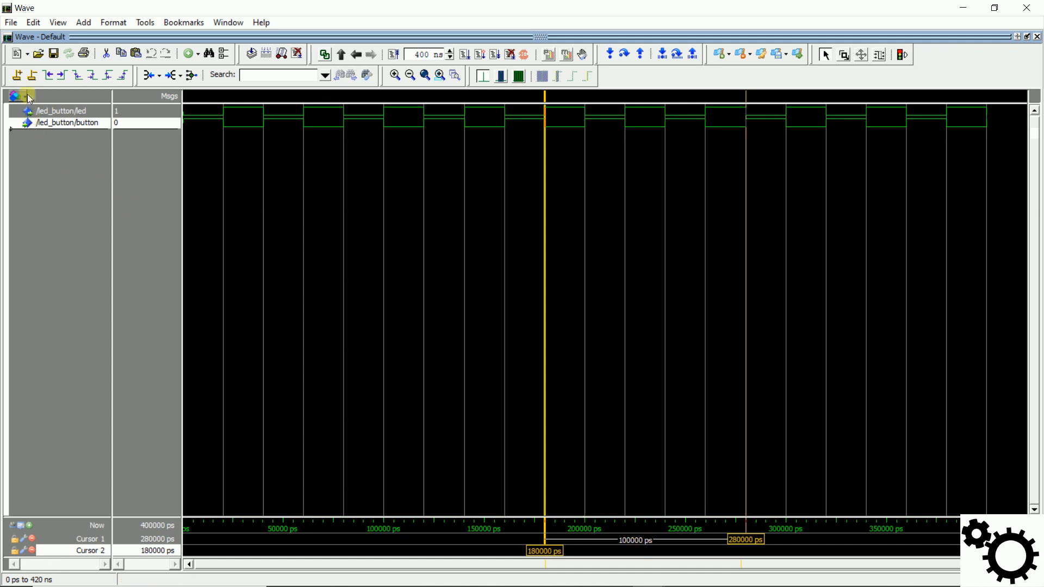
Add a third cursor, snap it to button's rising edge at 80000 ps, then move it to about 117681 ps
left_click(20, 77)
left_click_drag(303, 120, 356, 120)
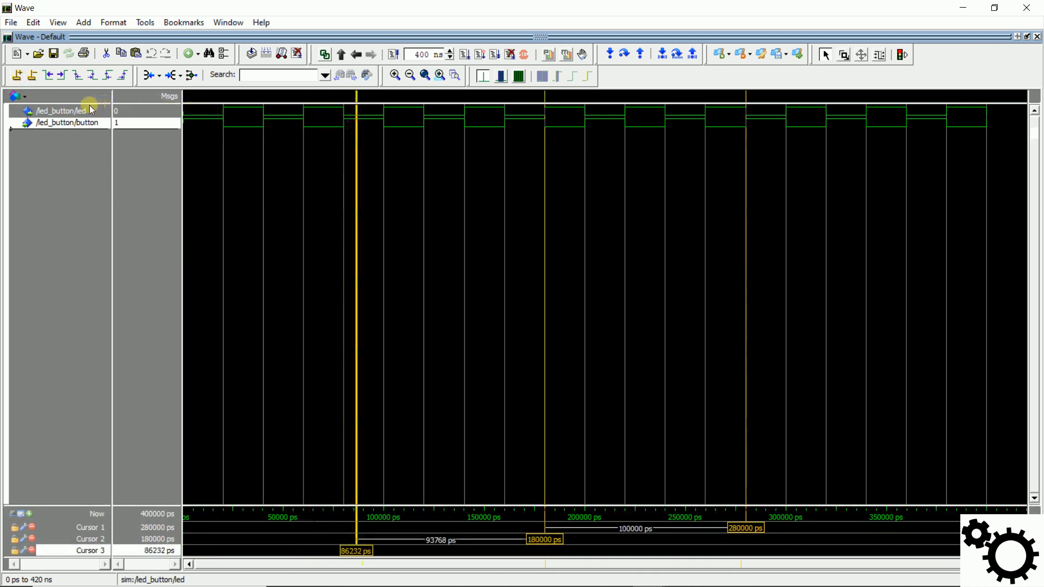
left_click(111, 78)
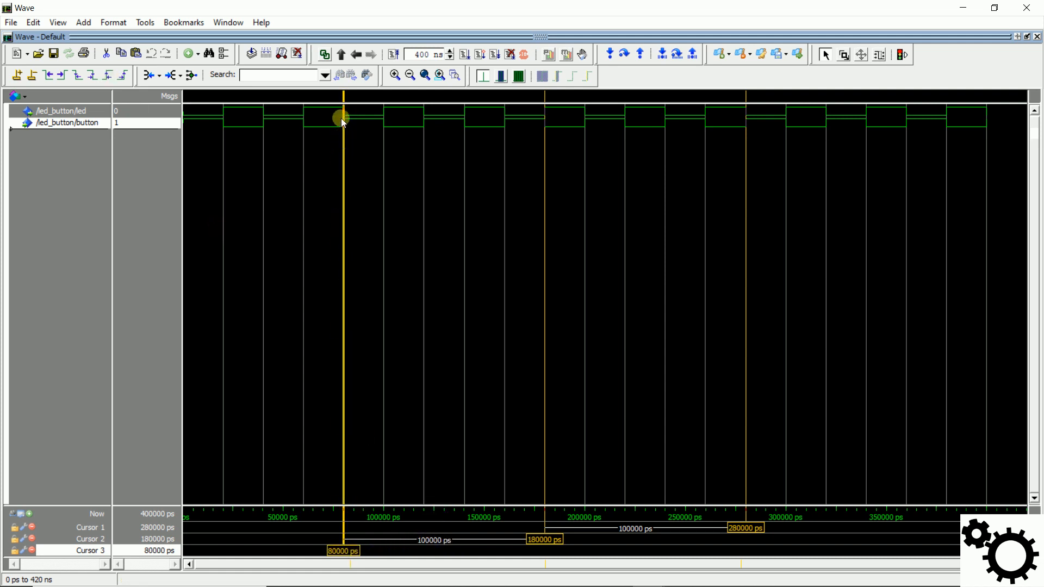
mouse_move(545, 125)
left_click_drag(401, 126, 419, 130)
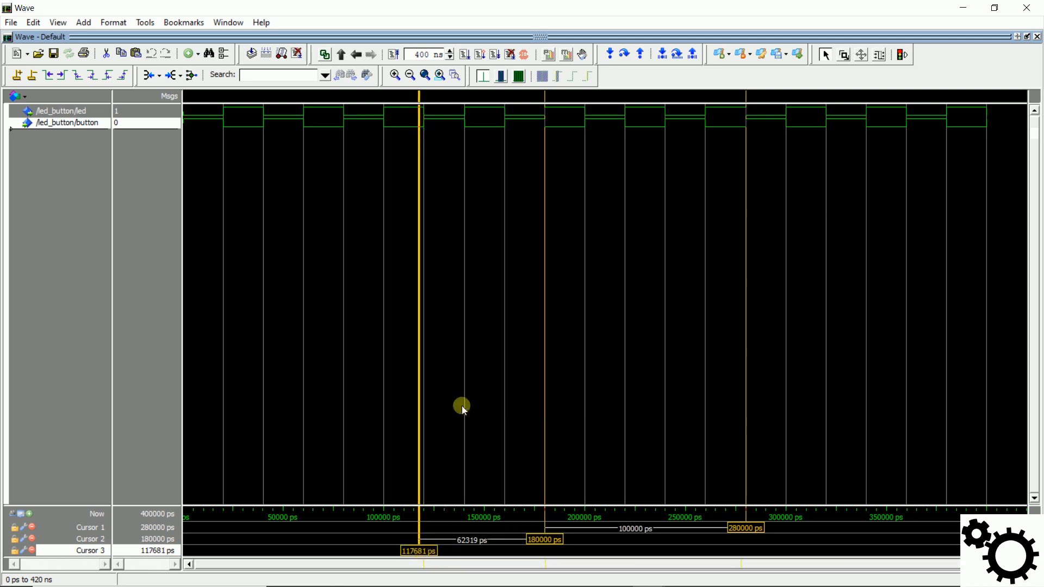
Delete all three cursors from the waveform, starting with the one at 180000 ps
left_click(545, 269)
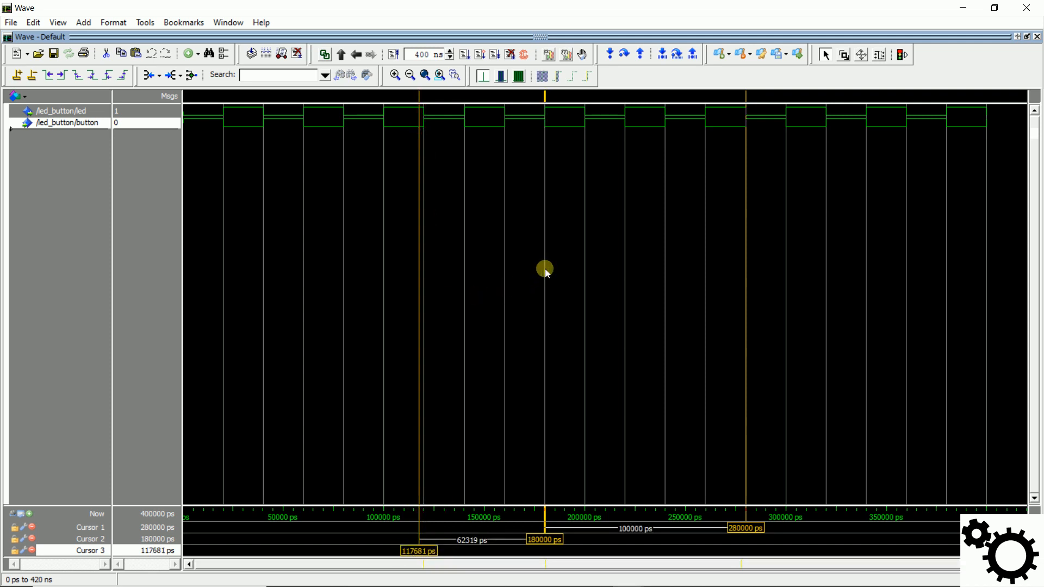
left_click(34, 77)
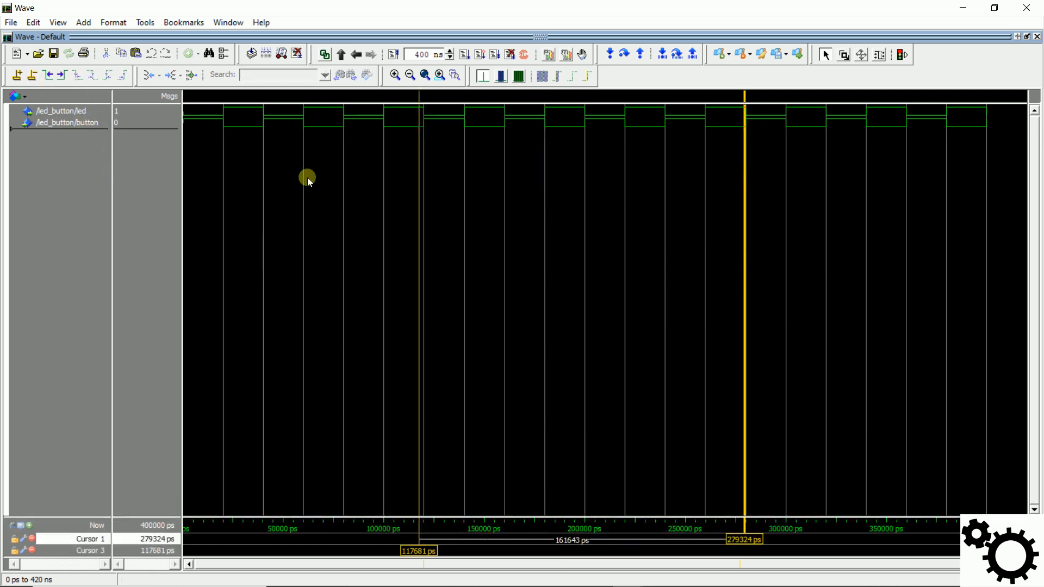
left_click(34, 77)
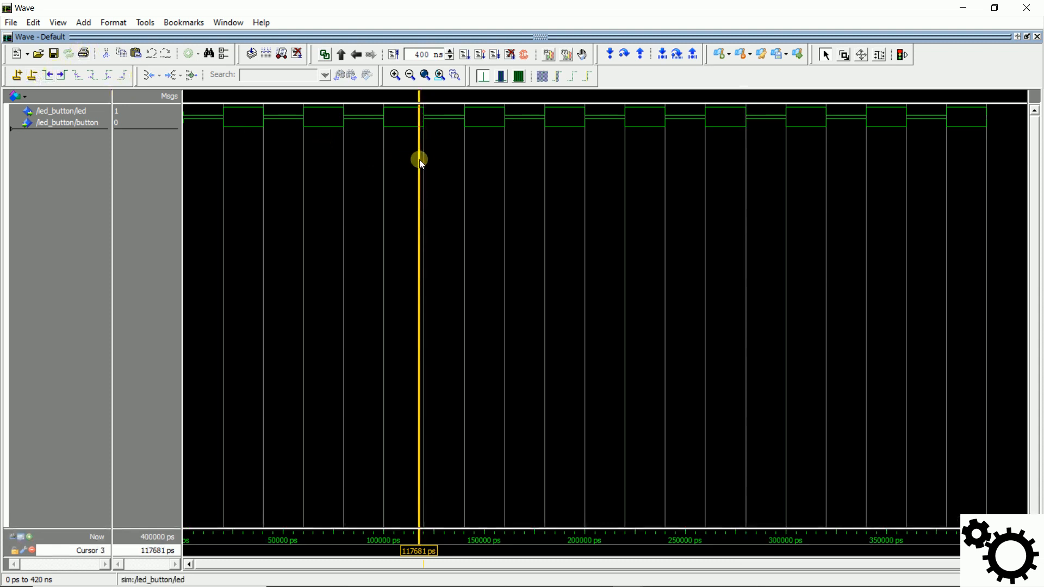
left_click(33, 79)
left_click(683, 266)
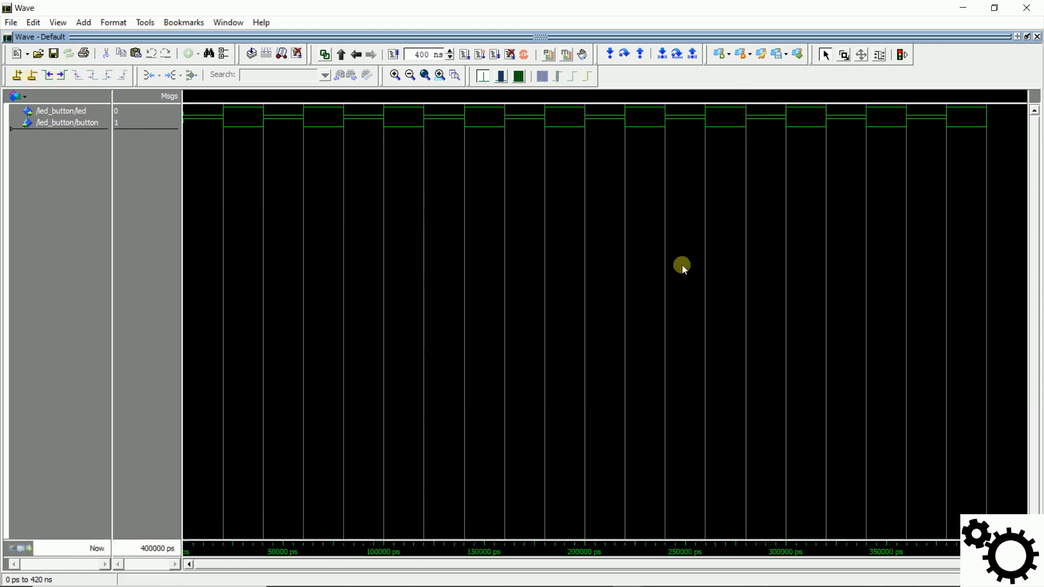